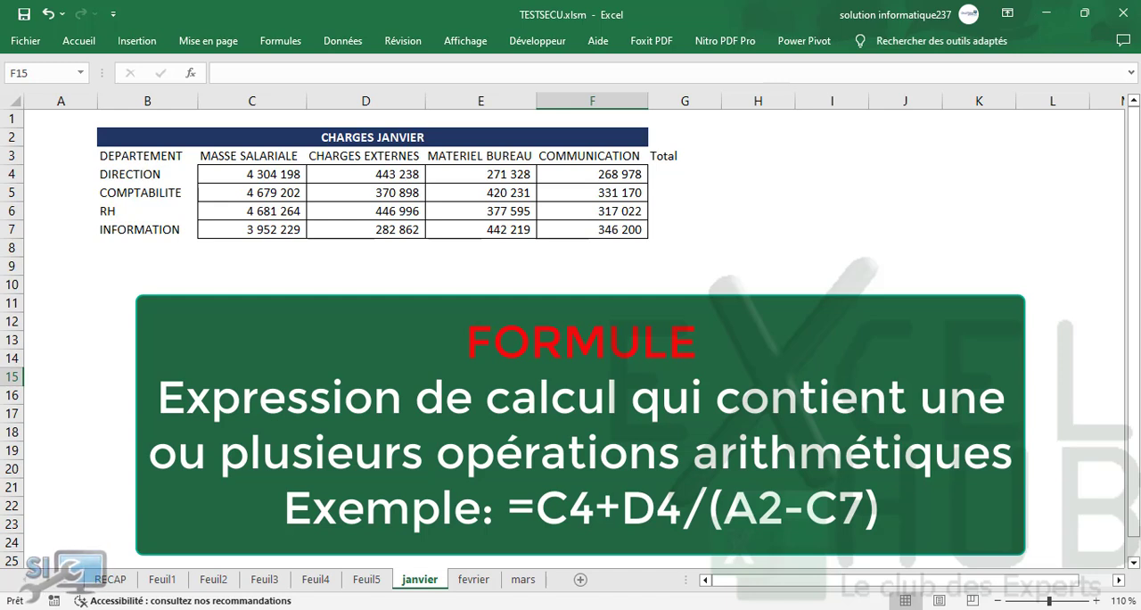
click(481, 303)
click(482, 395)
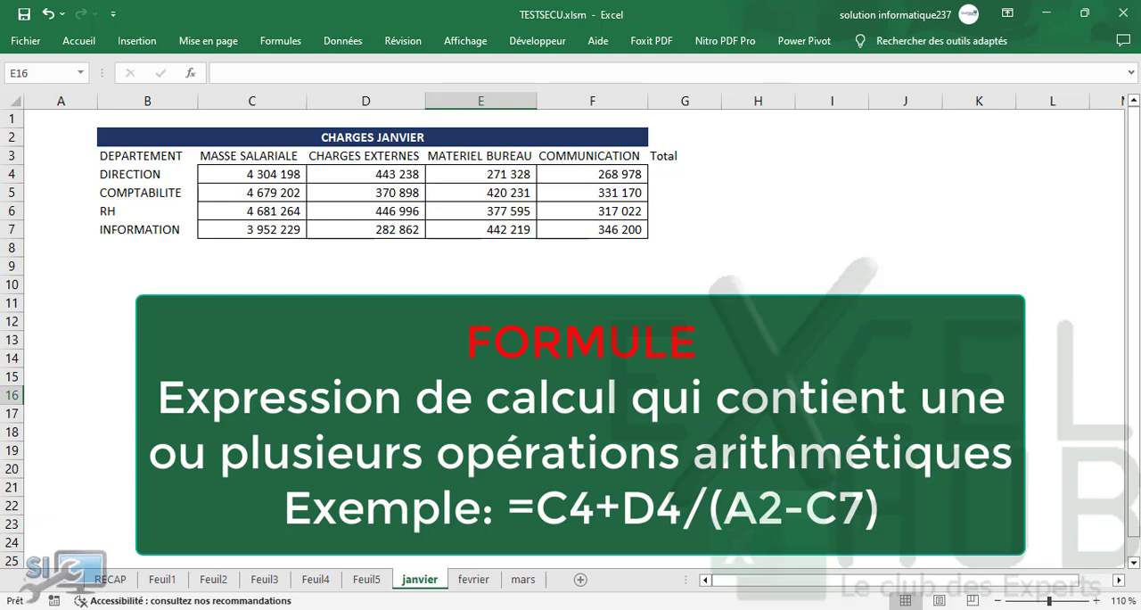
click(661, 174)
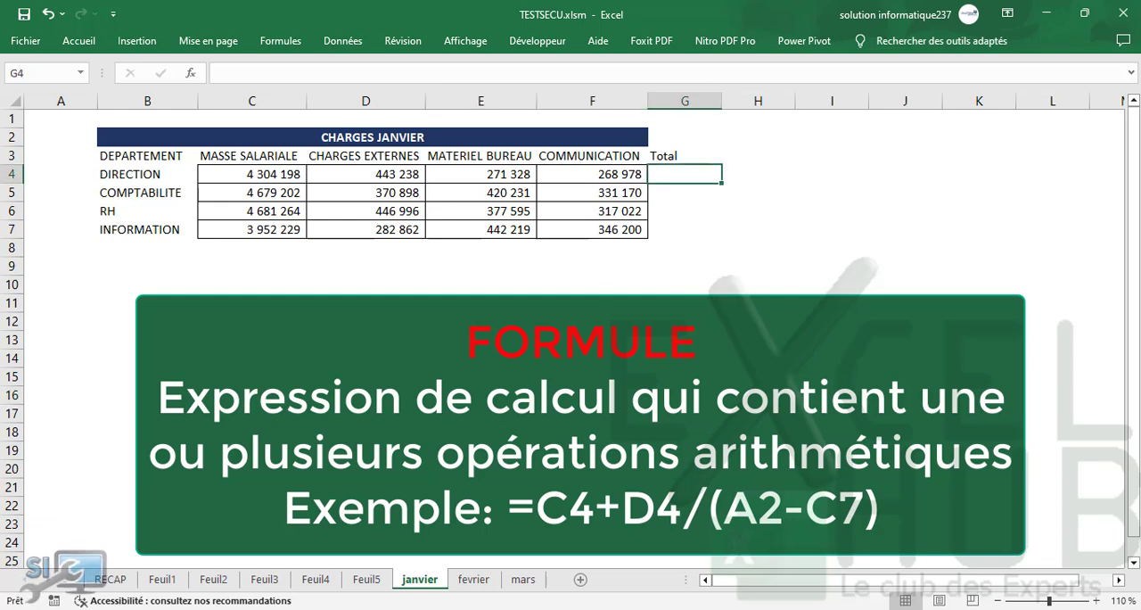
text(=)
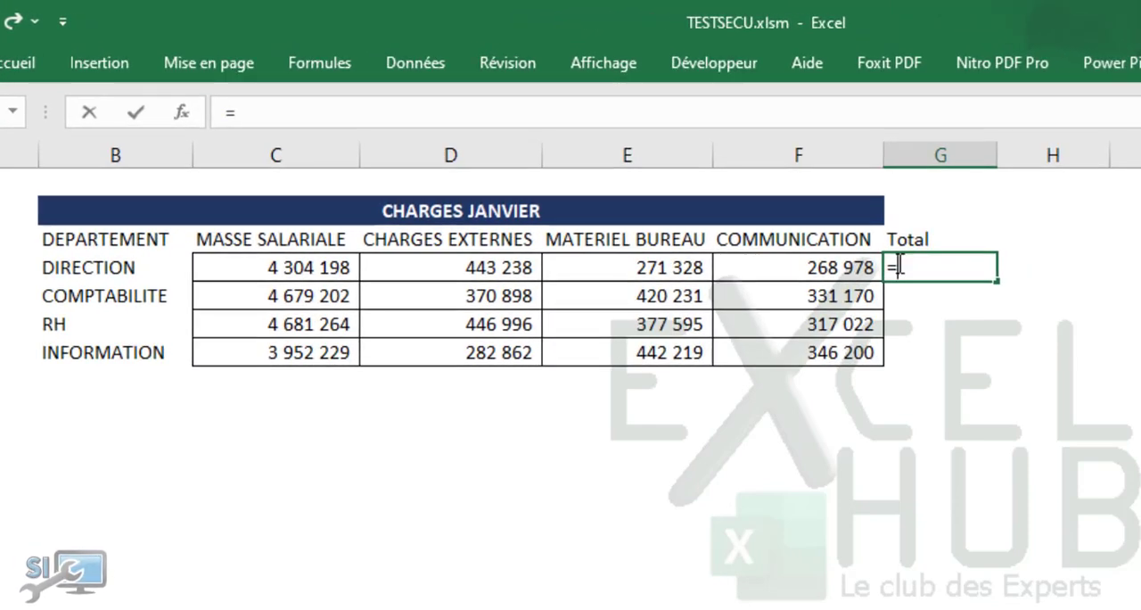
key(BackSpace)
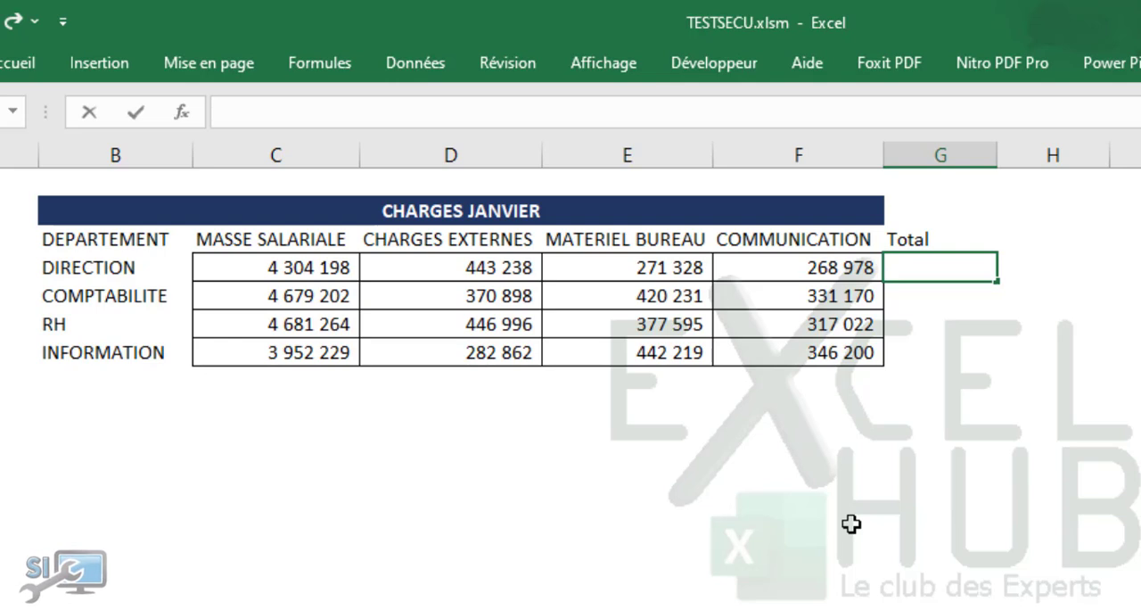
click(851, 524)
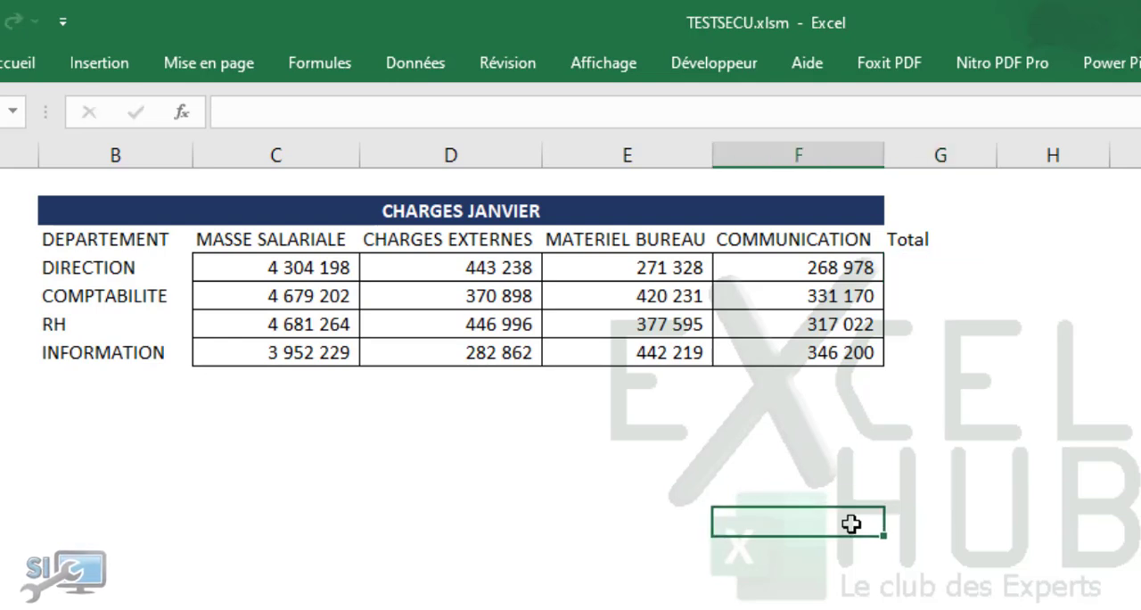
click(859, 435)
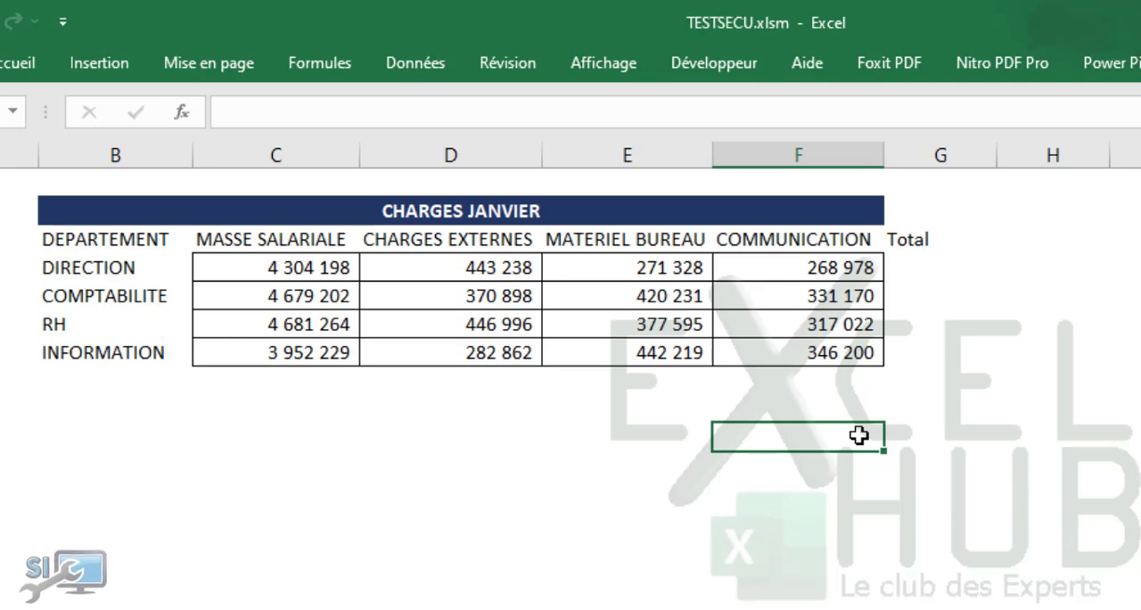
Step: Calculate the DIRECTION department's total in cell G4 with the formula =C4+D4+E4+F4
click(919, 259)
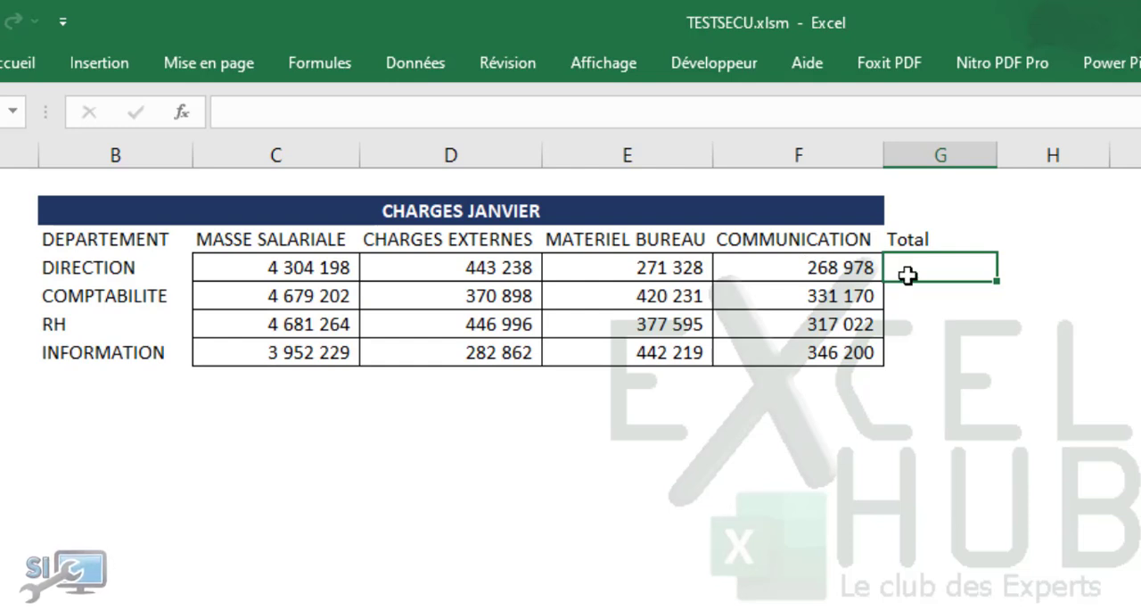
text(=)
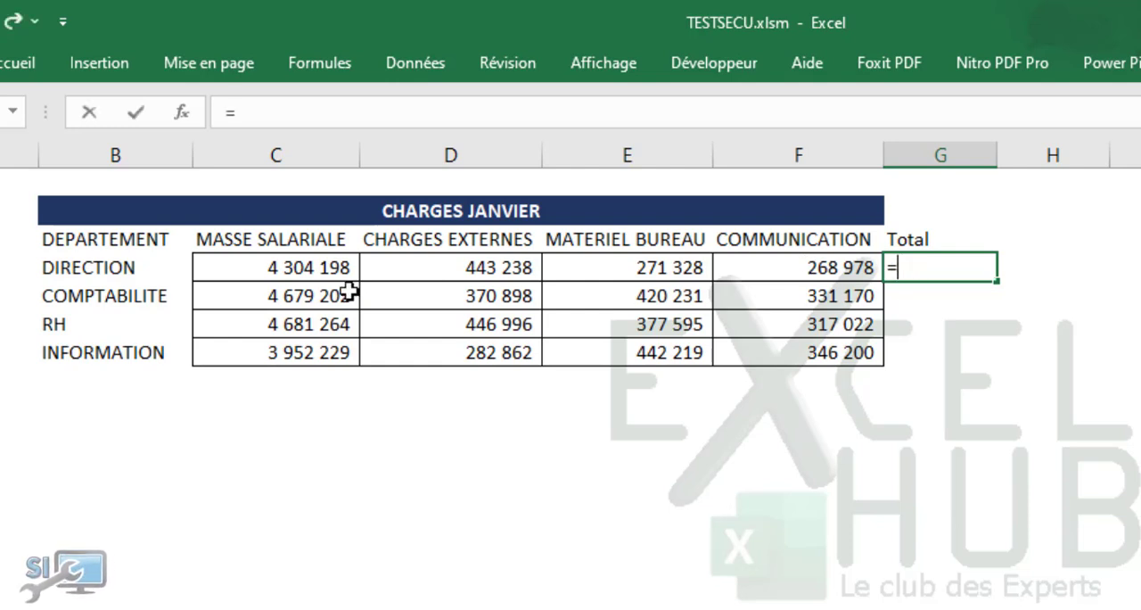
click(325, 267)
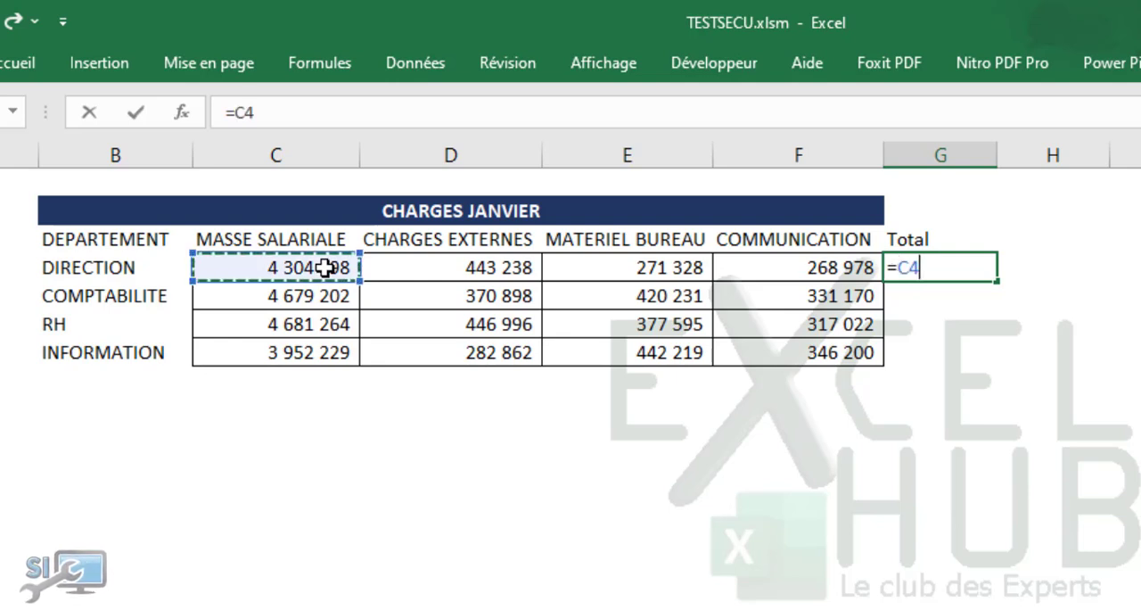
text(+)
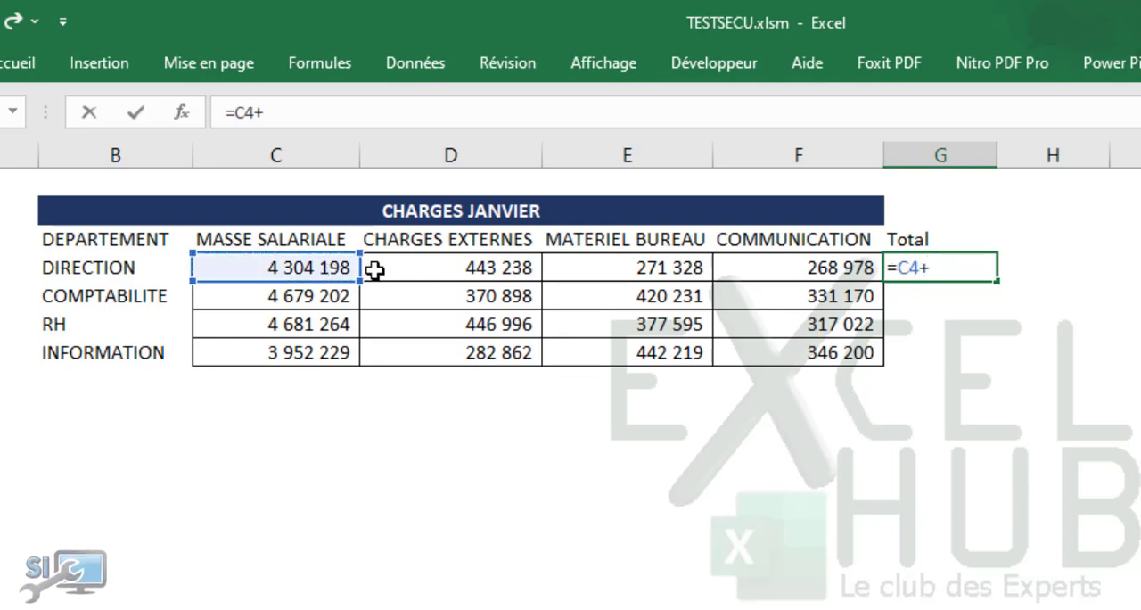
click(409, 263)
text(+)
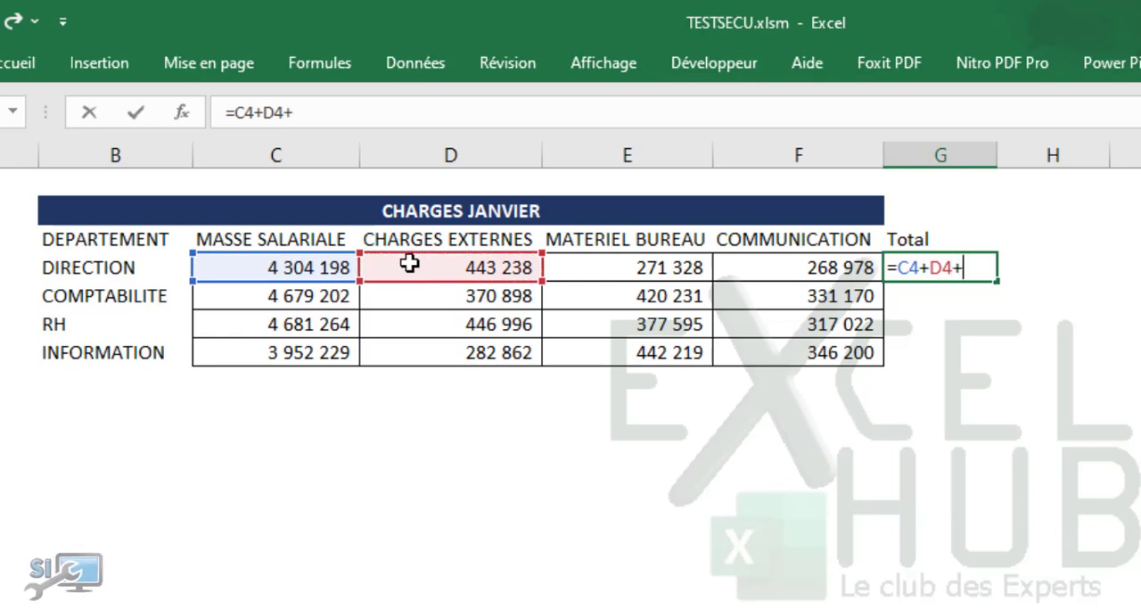
click(572, 266)
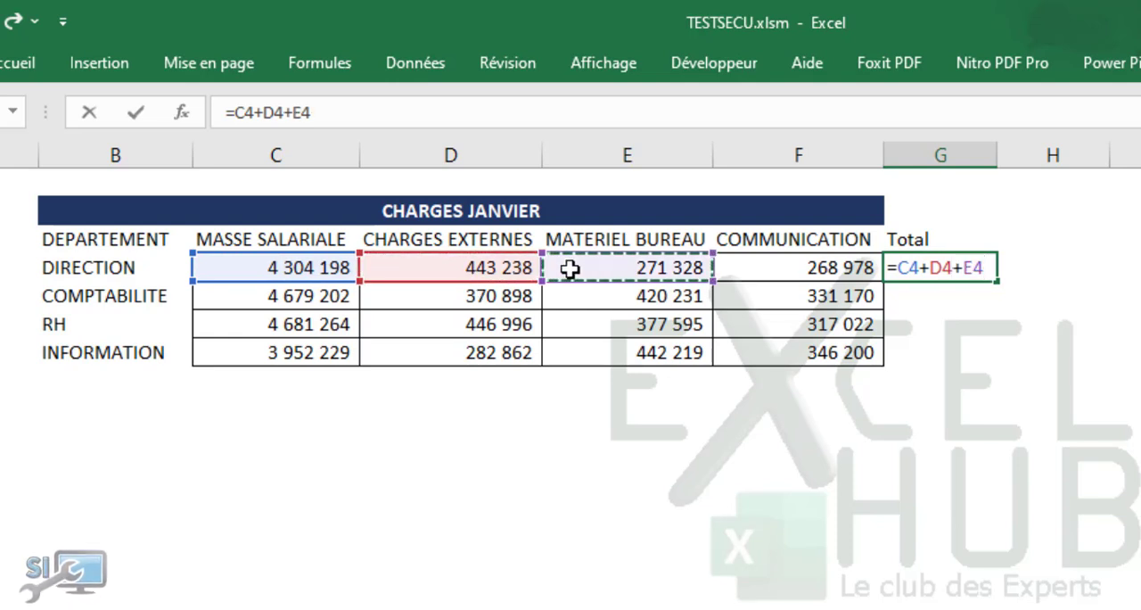
text(+)
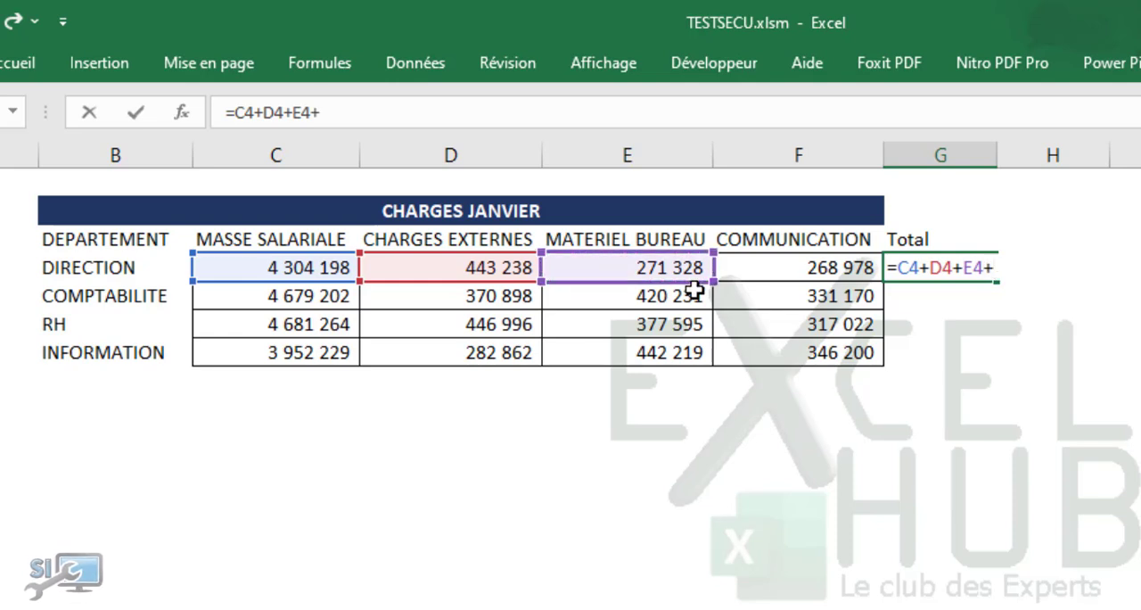
click(751, 268)
key(Return)
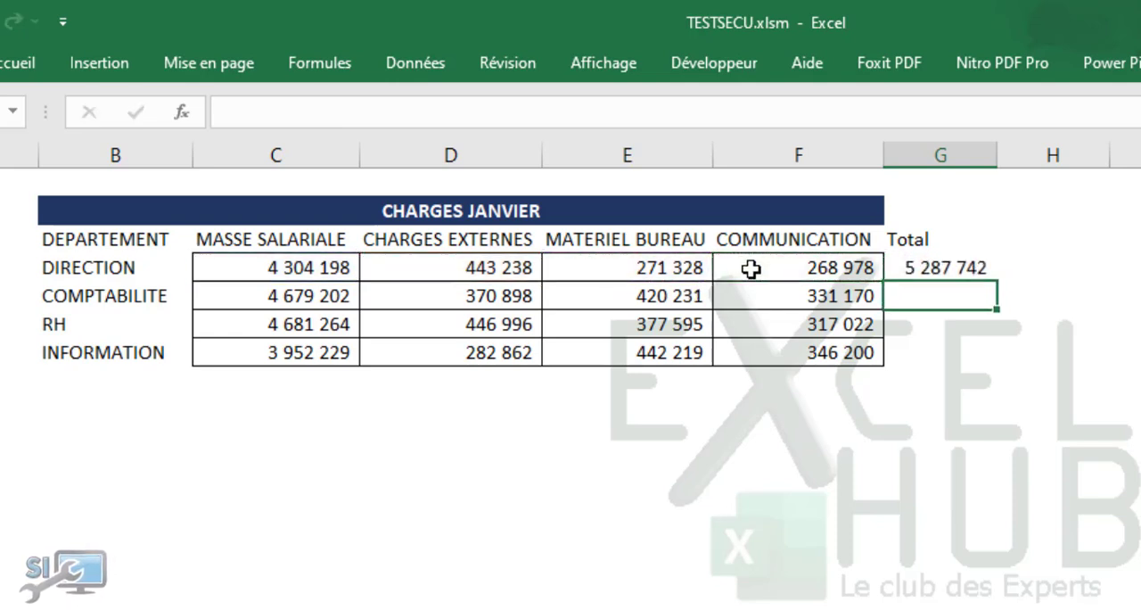
click(952, 270)
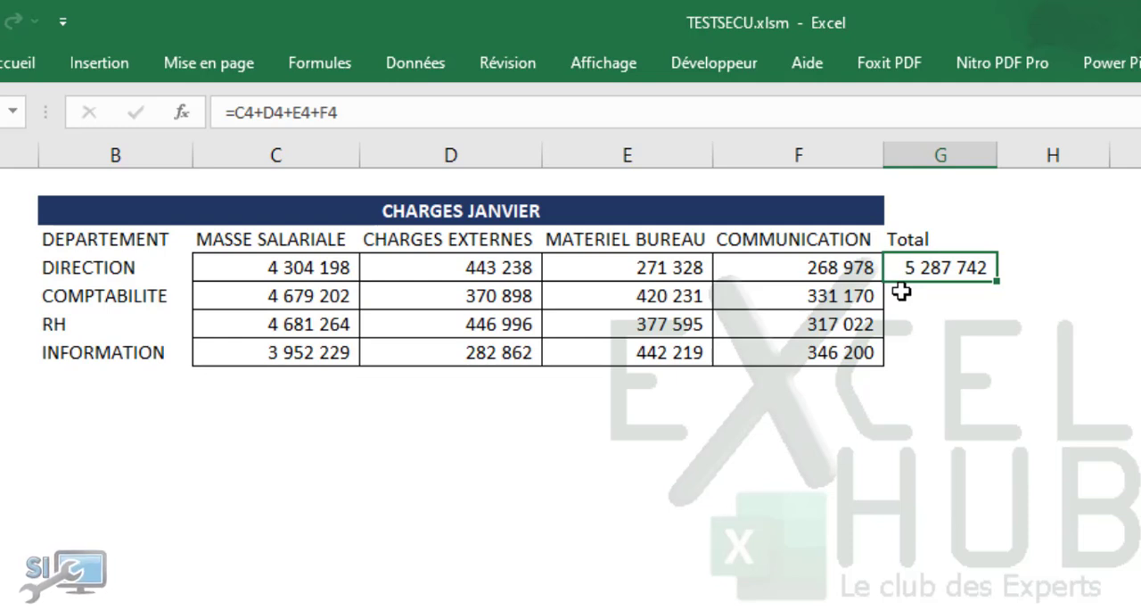
drag(910, 278, 628, 490)
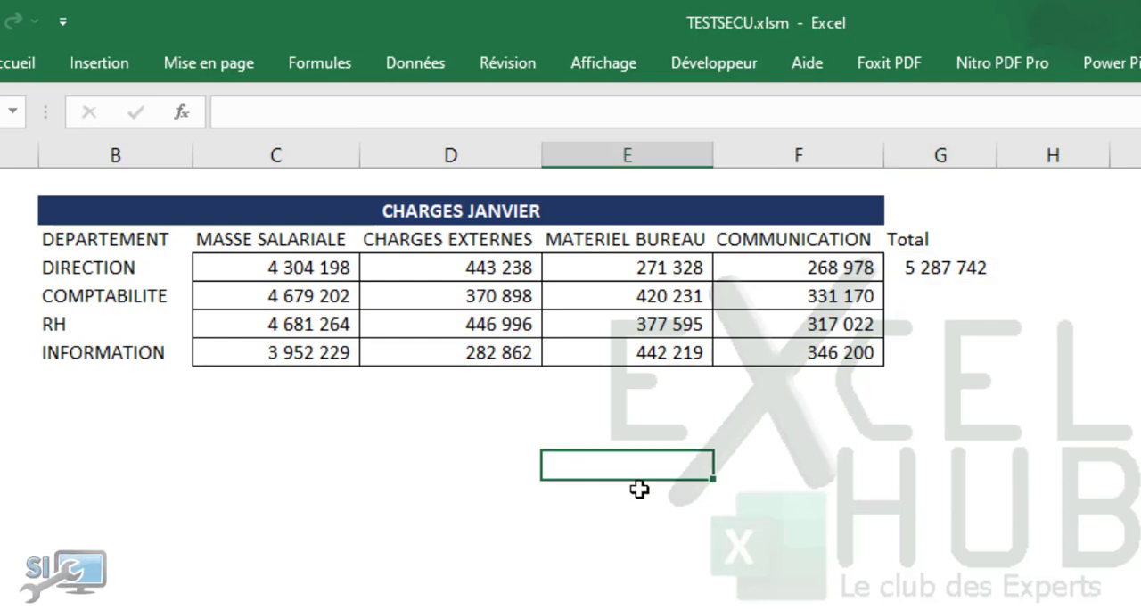
Step: Add the header Moy in cell H3 beside Total and begin a formula in H4 with an equals sign
click(1029, 240)
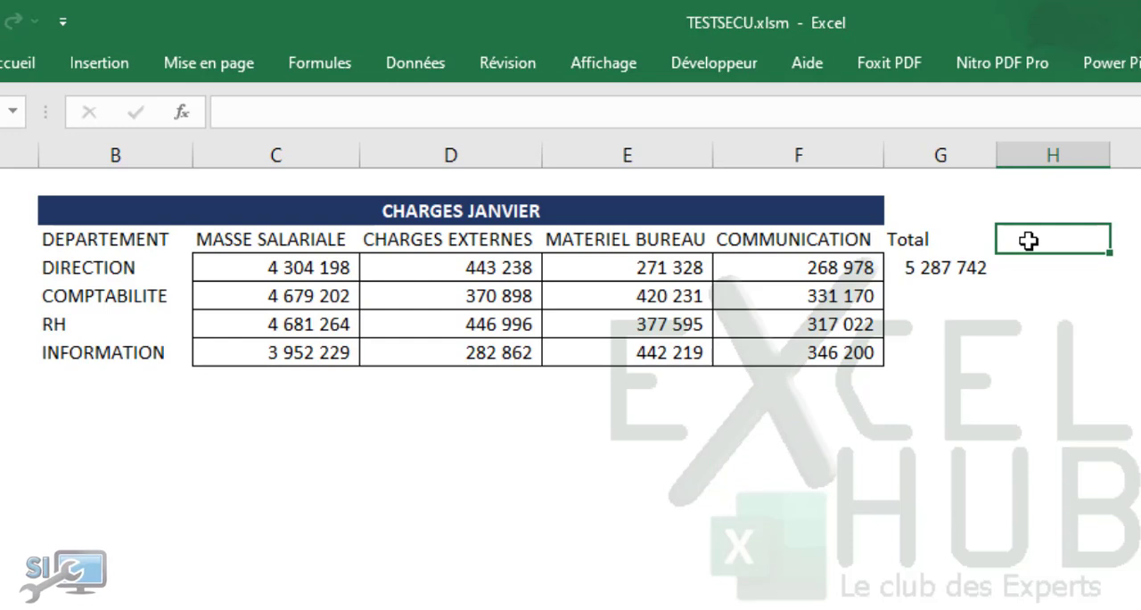
text(Moy)
key(Return)
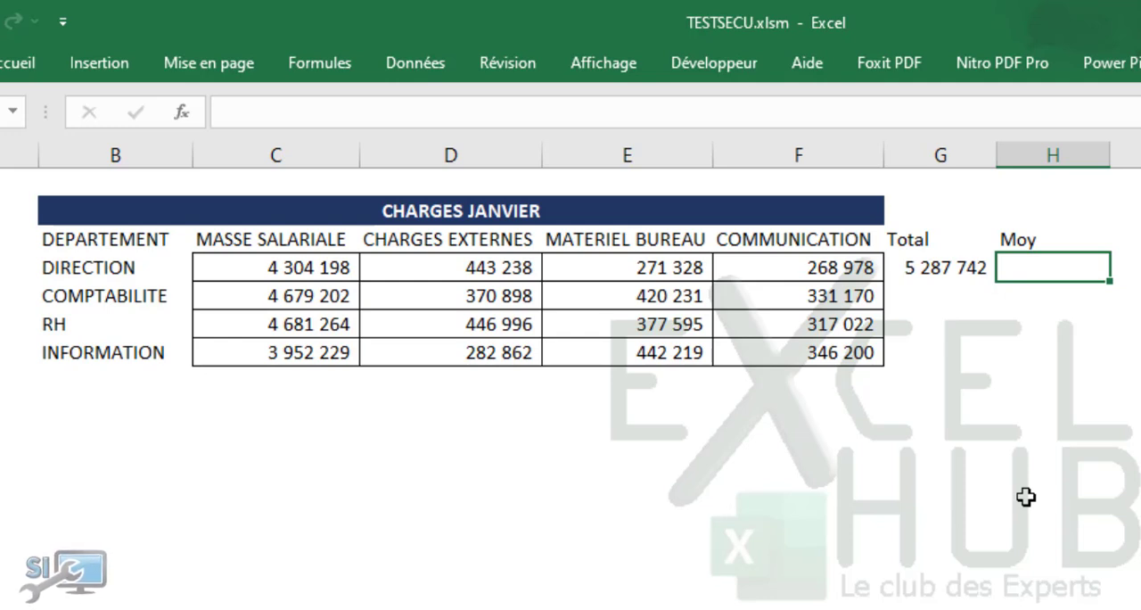
text(=()
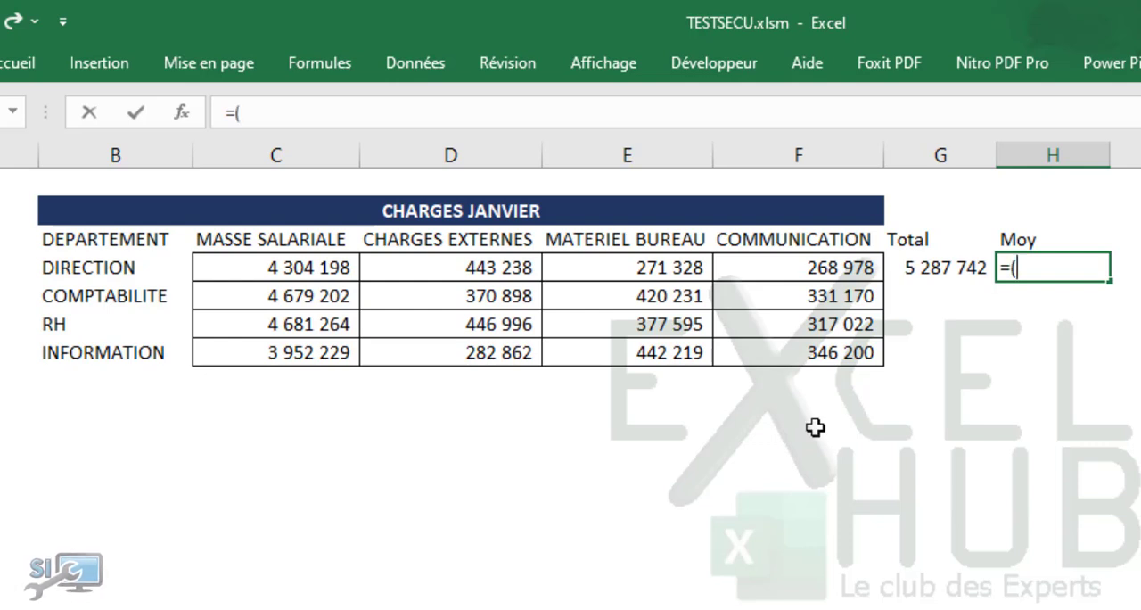
click(281, 271)
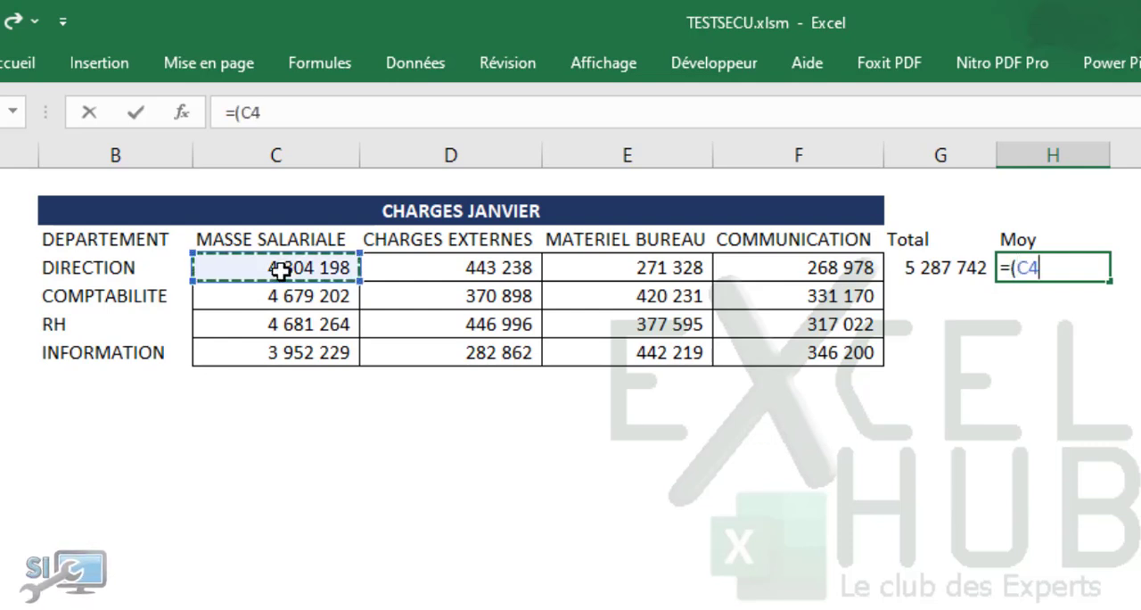
key(BackSpace)
key(BackSpace)
key(BackSpace)
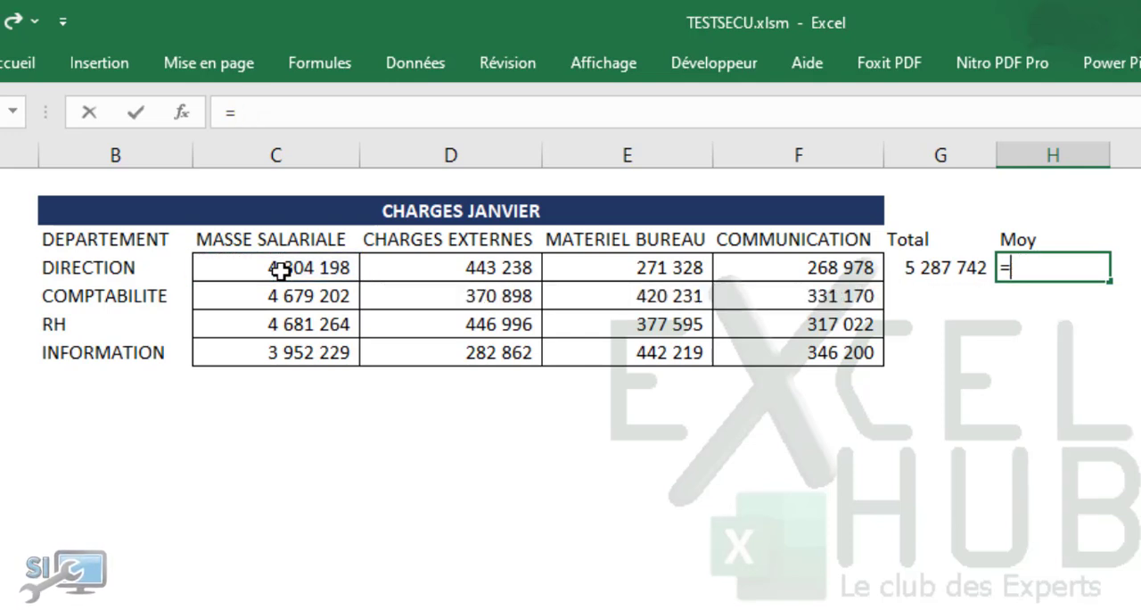
Step: Complete the DIRECTION average in cell H4 as the total divided by four, =G4/4
click(958, 269)
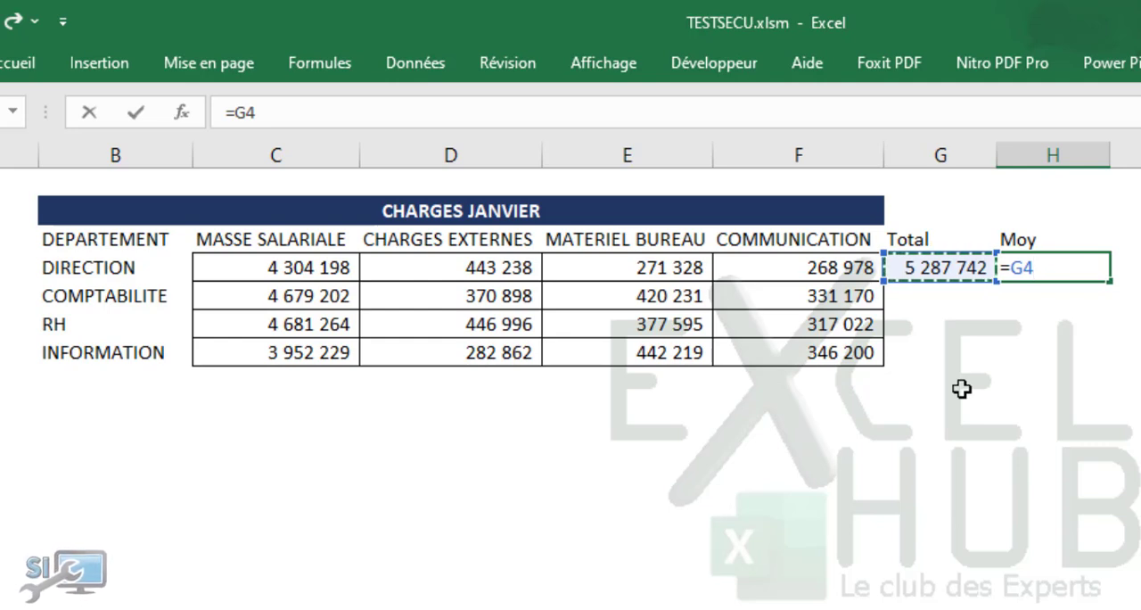
text(/4)
key(Return)
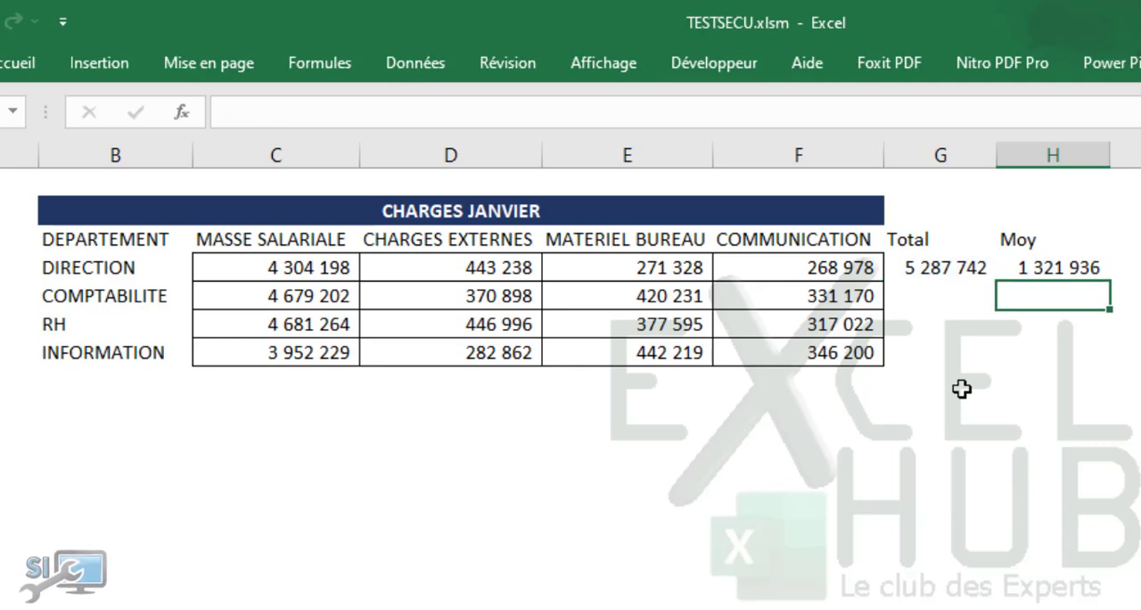
click(1024, 270)
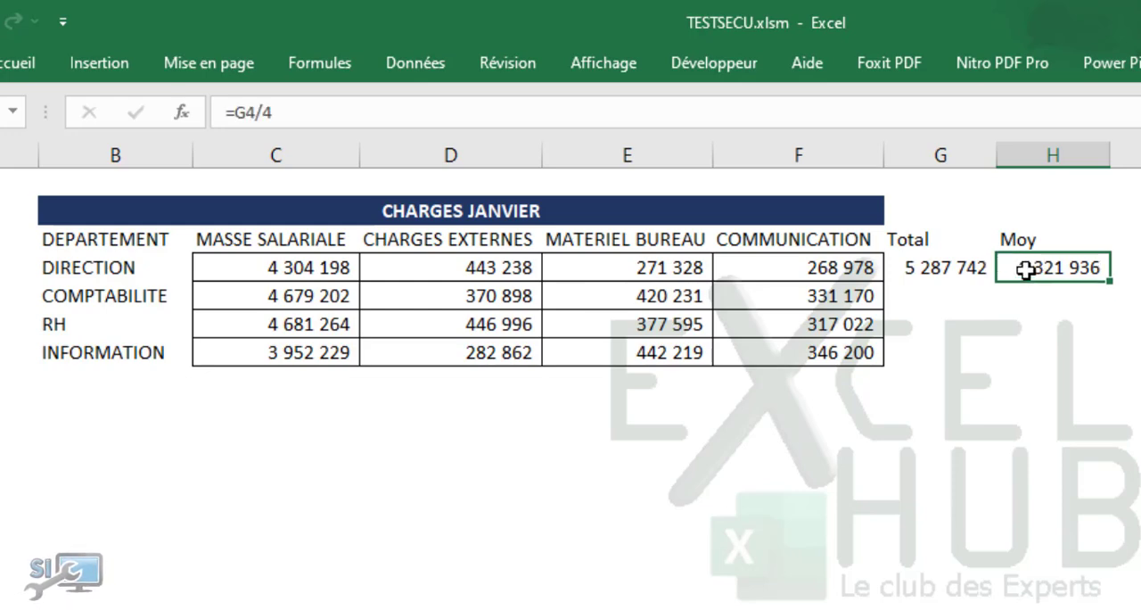
click(937, 267)
drag(940, 267, 1112, 259)
drag(980, 259, 982, 269)
Step: Calculate the DIRECTION average directly from the four charges in cell I4 with the formula =(C4+D4+E4+F4)/4
click(1011, 267)
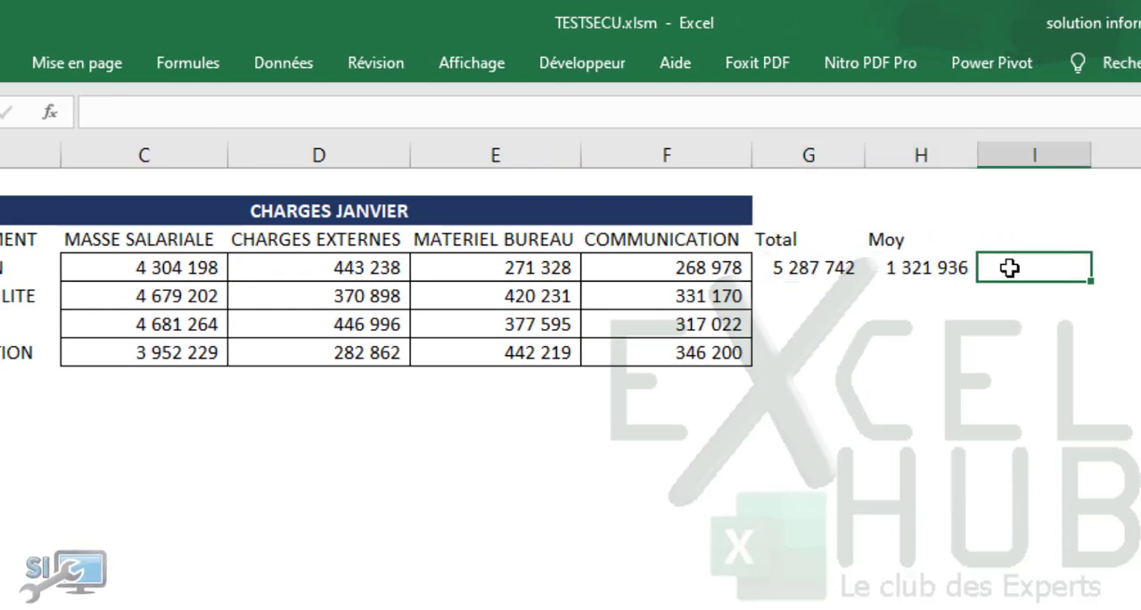
text(=()
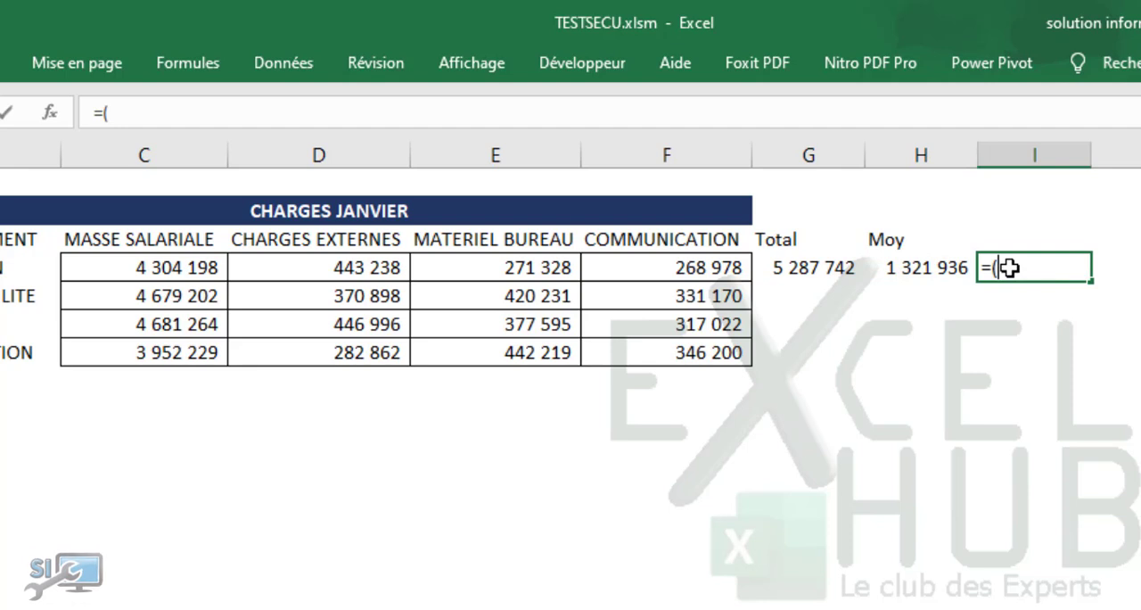
click(160, 266)
text(+)
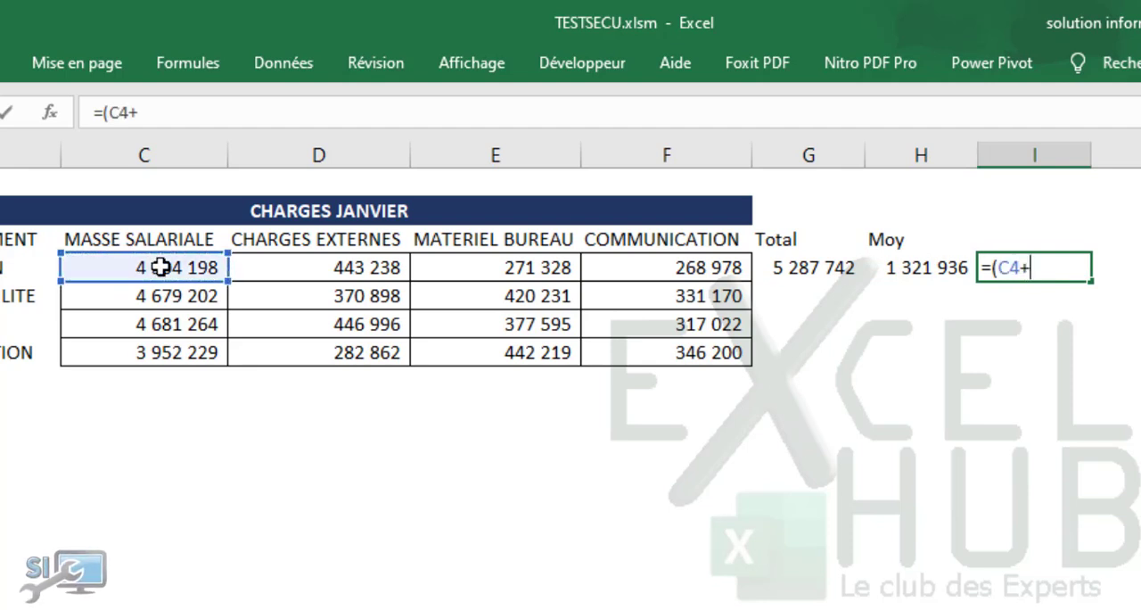
click(272, 283)
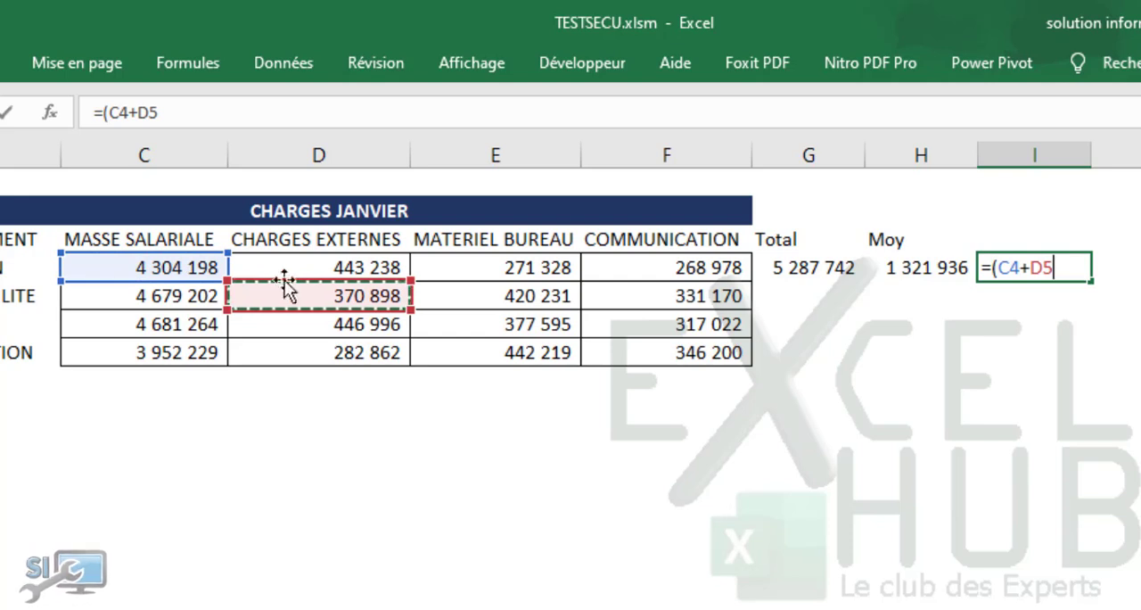
click(303, 268)
text(+)
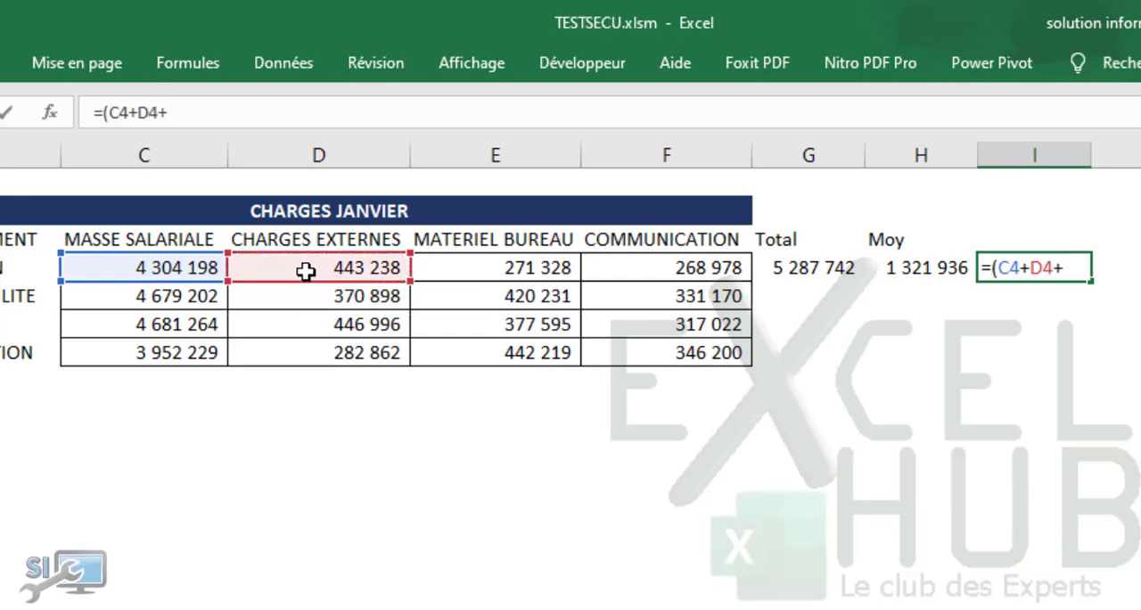
click(516, 271)
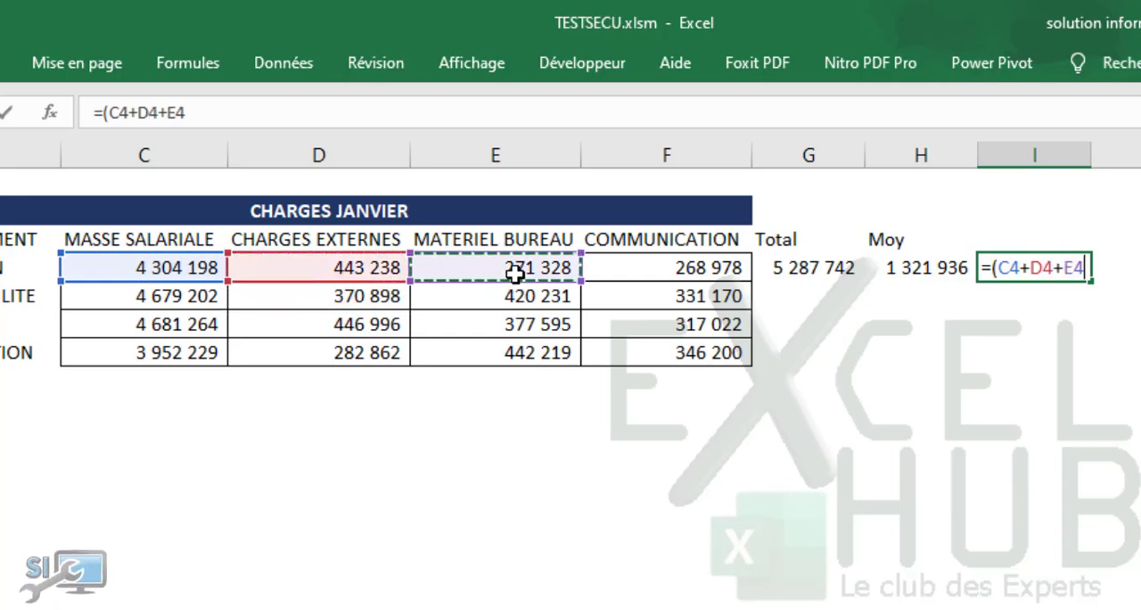
text(+)
click(621, 270)
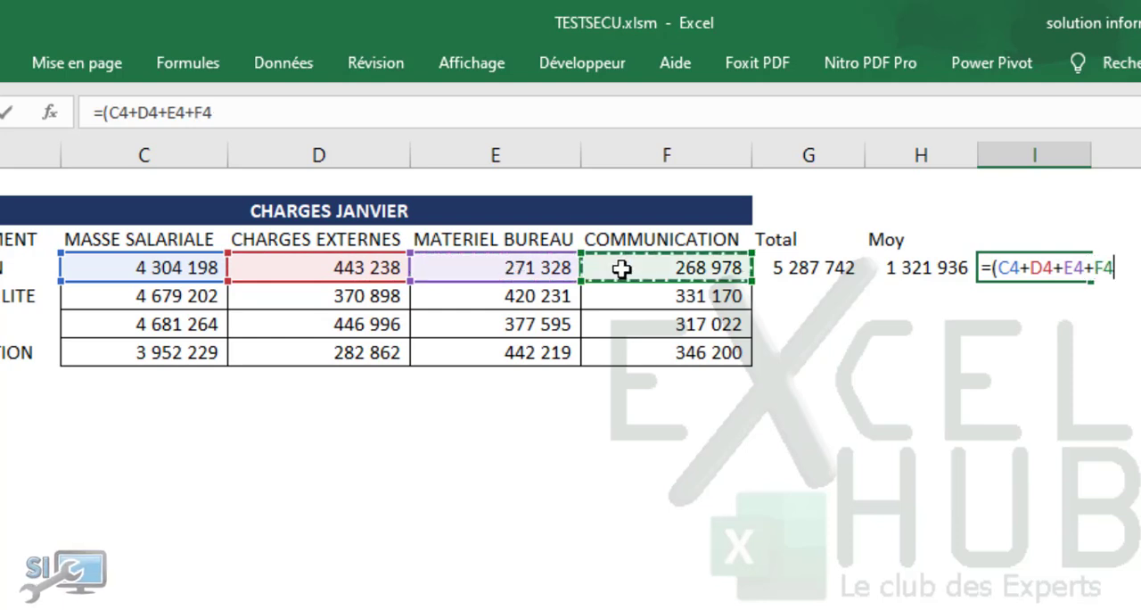
text())
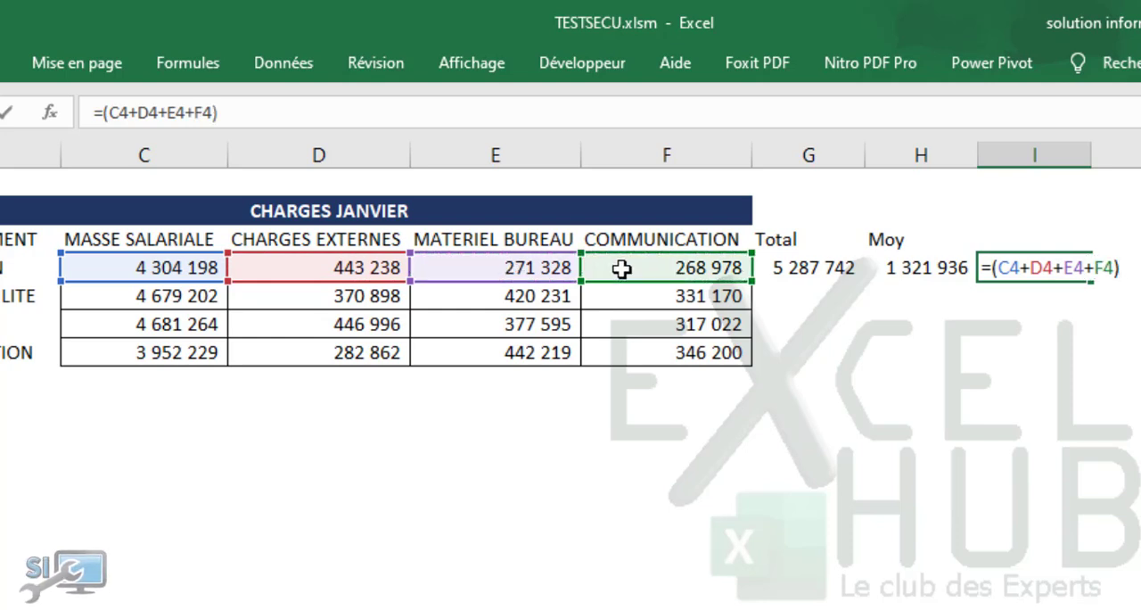
text(/4)
key(Return)
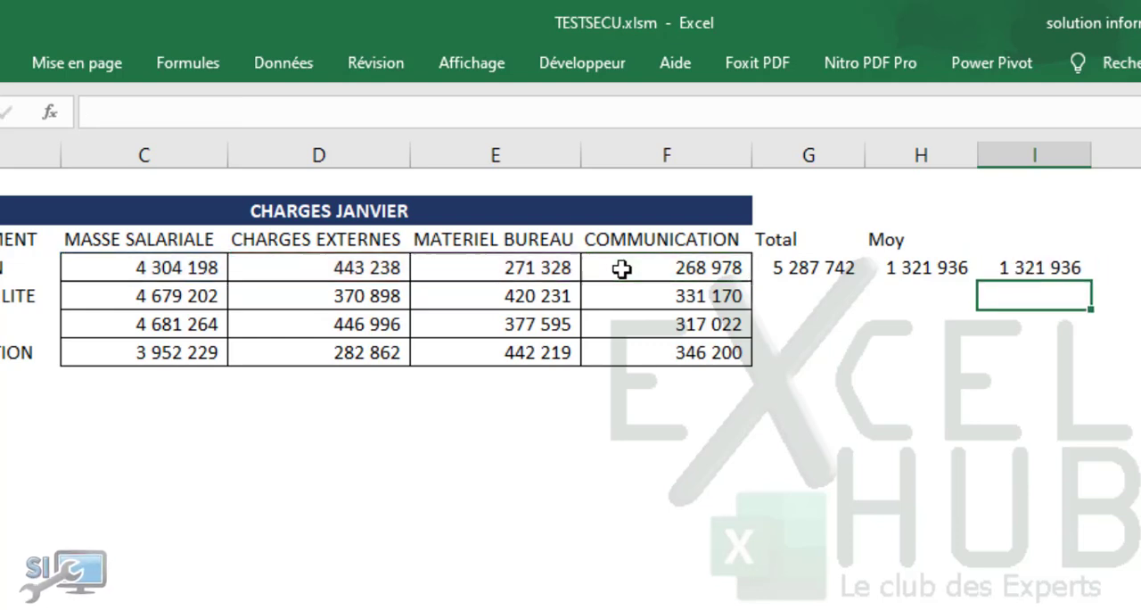
click(1017, 268)
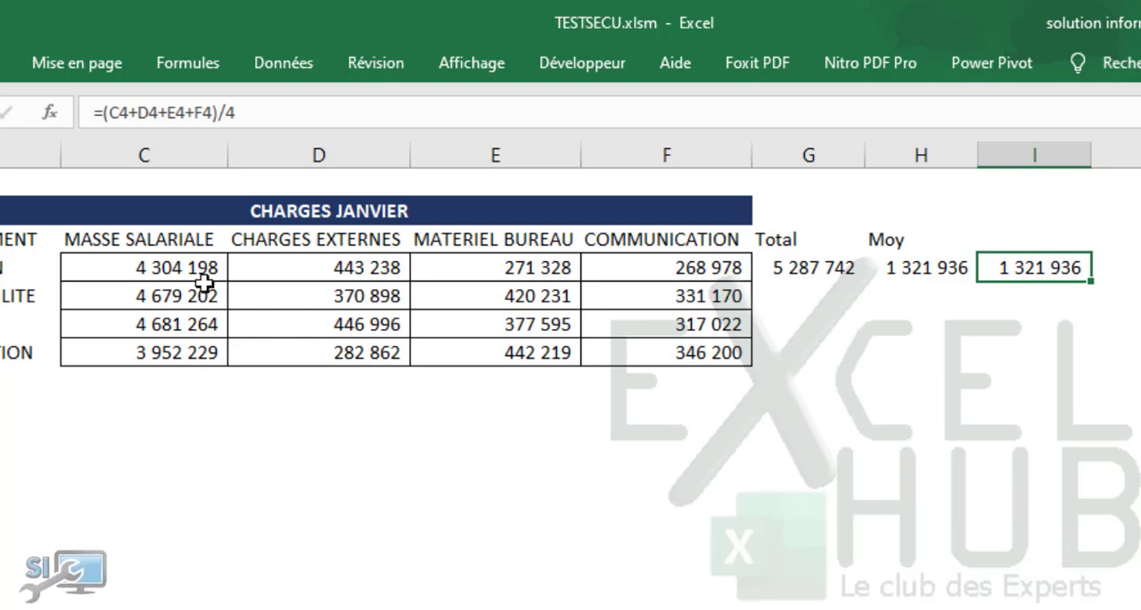
click(1130, 267)
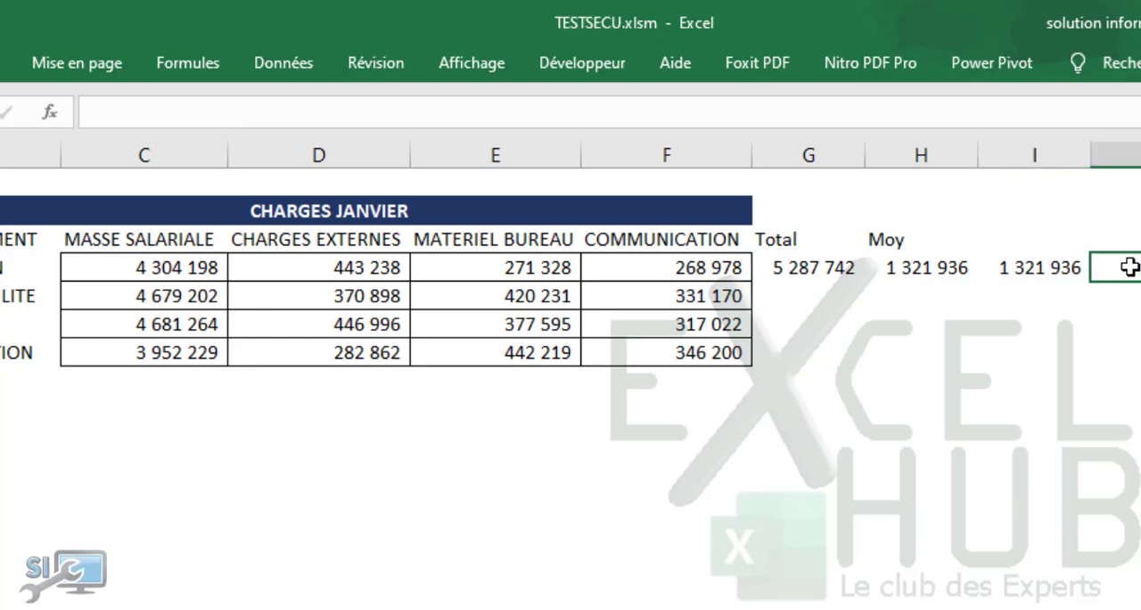
Step: Subtract the DIRECTION external charges from its payroll in cell J4 with the formula =C4-D4
text(=)
click(125, 259)
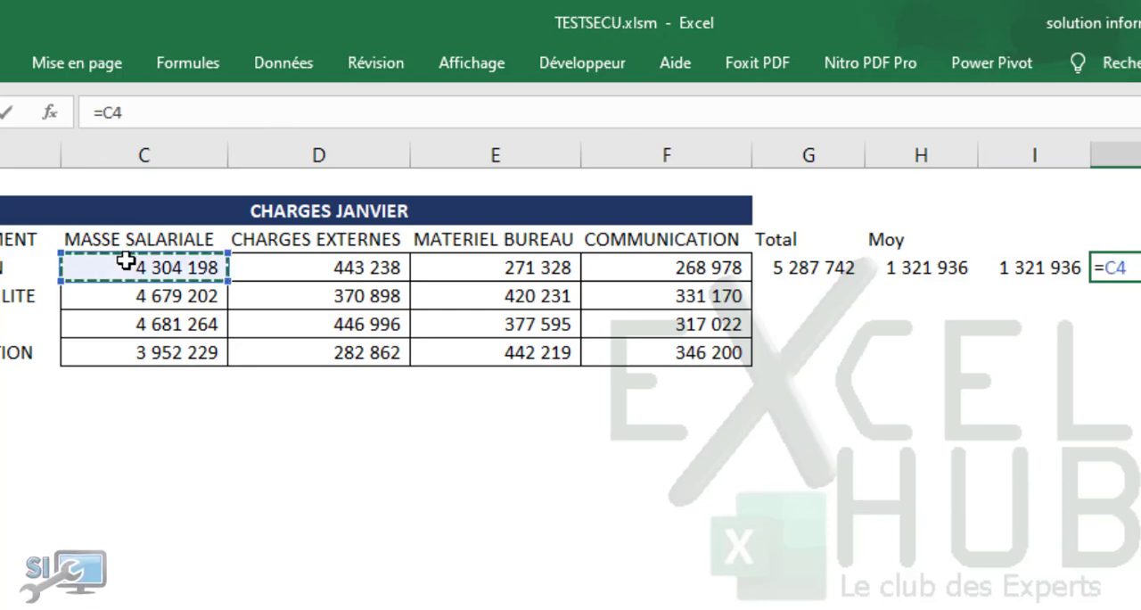
text(-)
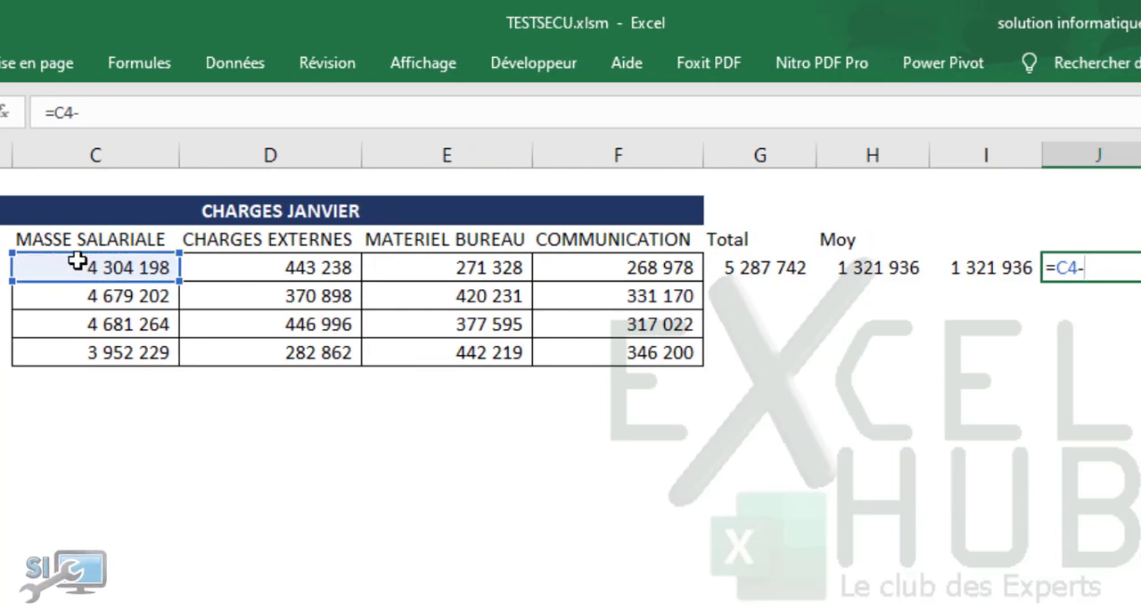
click(213, 267)
key(Return)
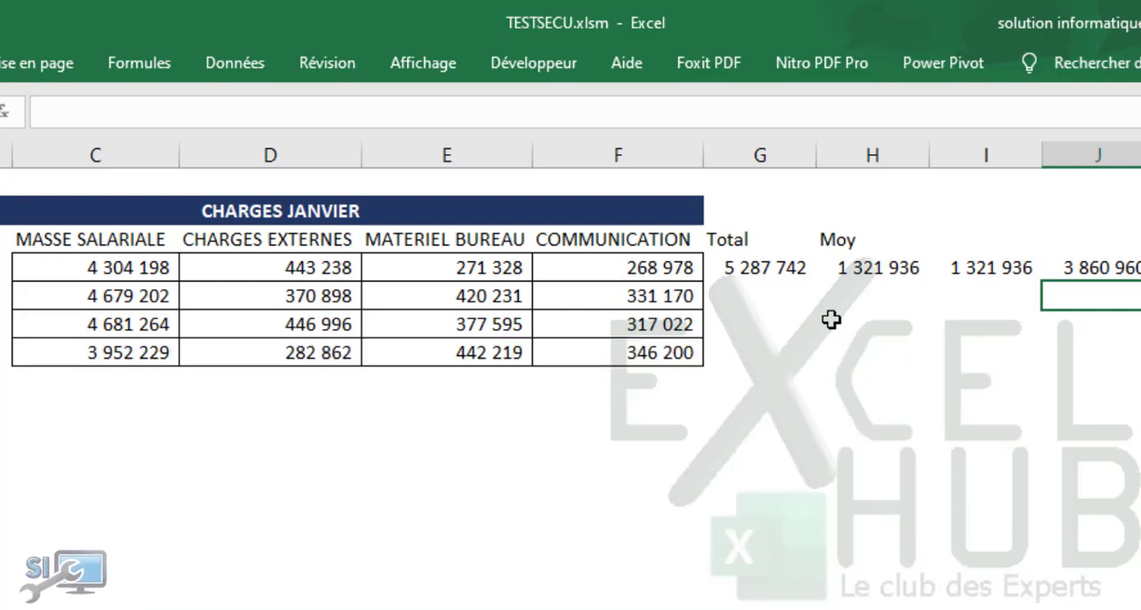
Step: Calculate the COMPTABILITE department's total in cell G5 with the SOMME function over C5:F5
click(733, 302)
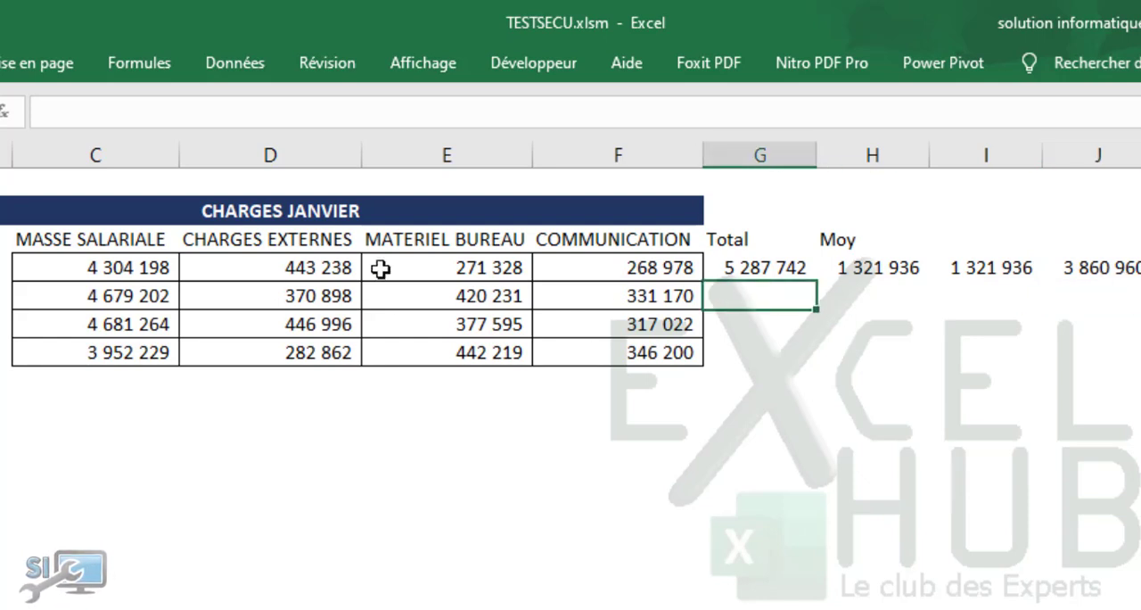
text(=som)
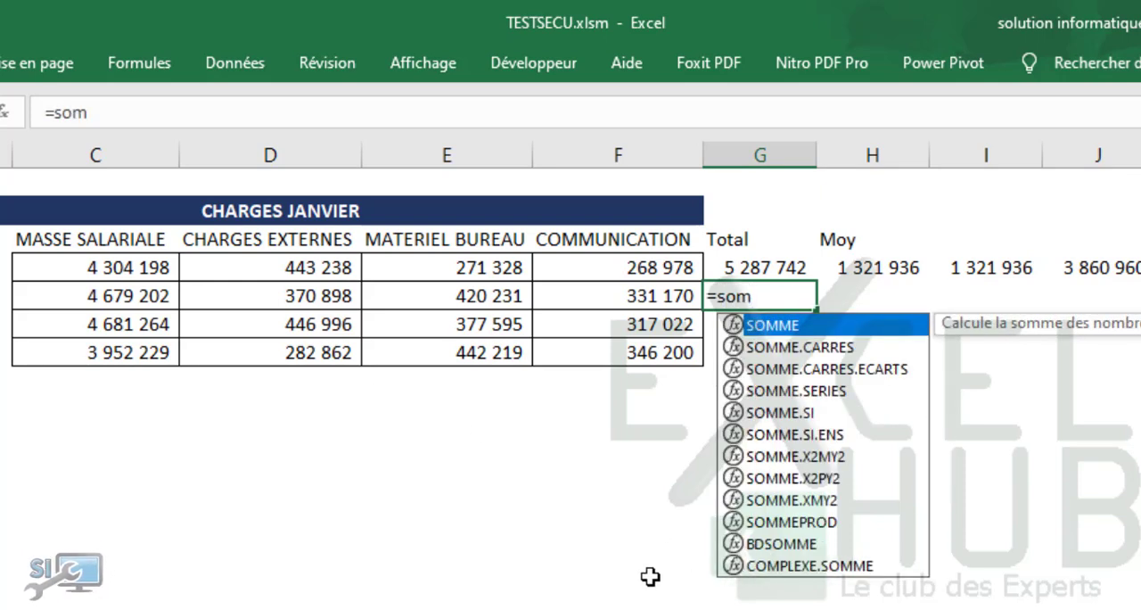
key(Tab)
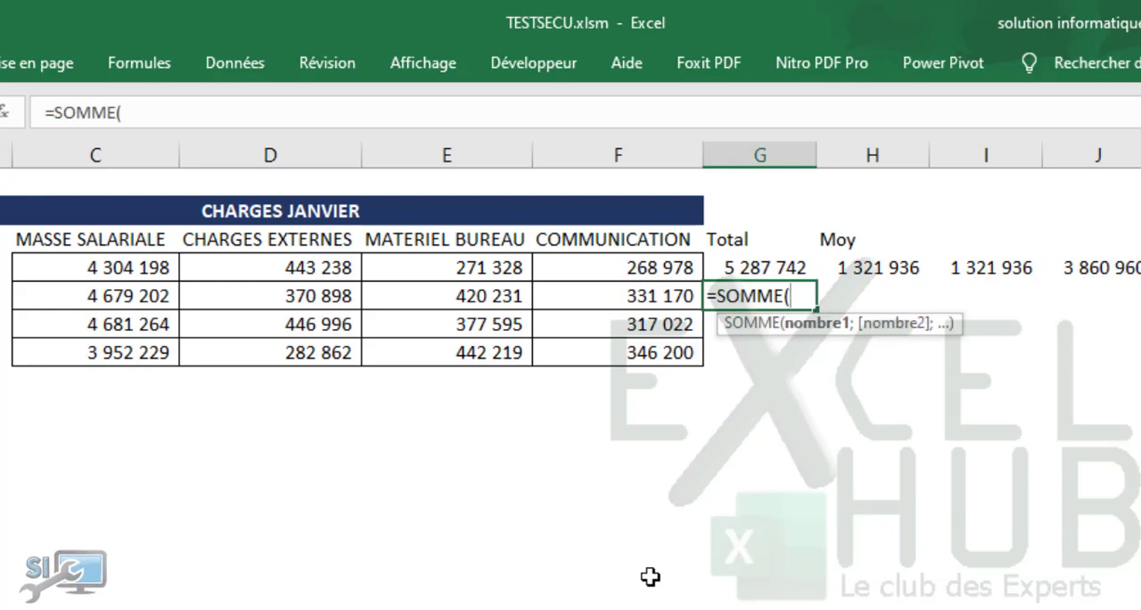
click(150, 292)
drag(150, 293, 613, 294)
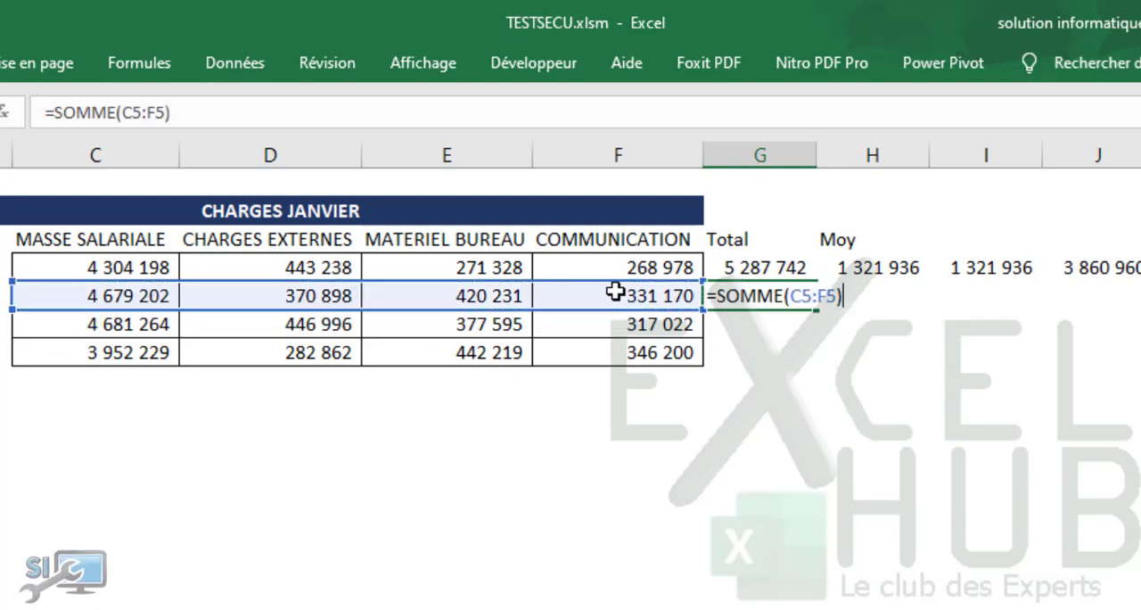
key(Return)
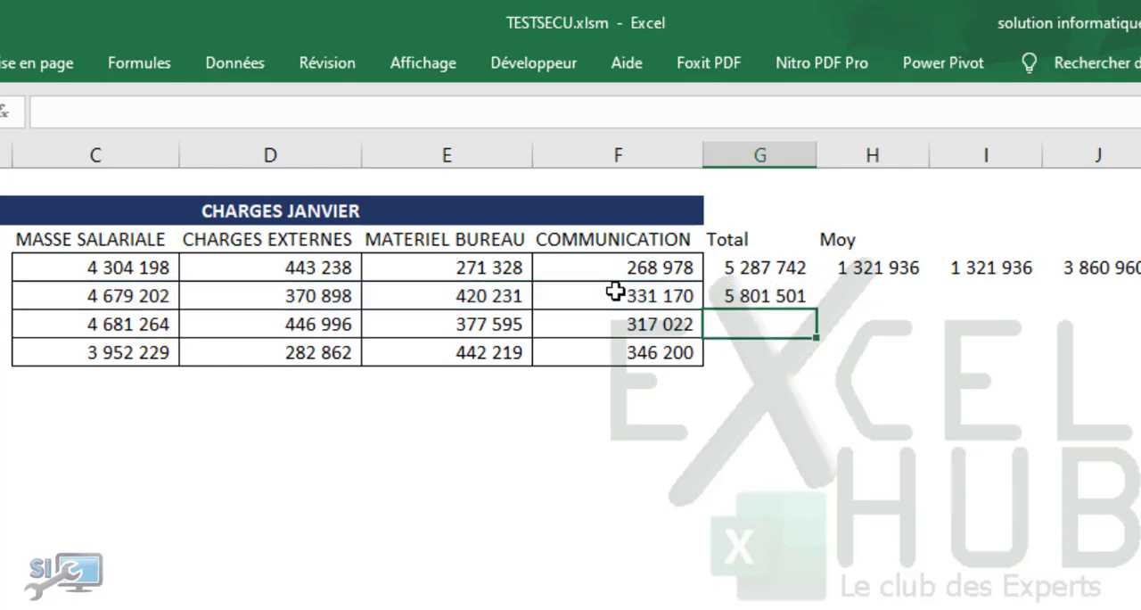
Step: Calculate the COMPTABILITE average in cell H5 with the formula =MOYENNE(C5:F5)
click(847, 296)
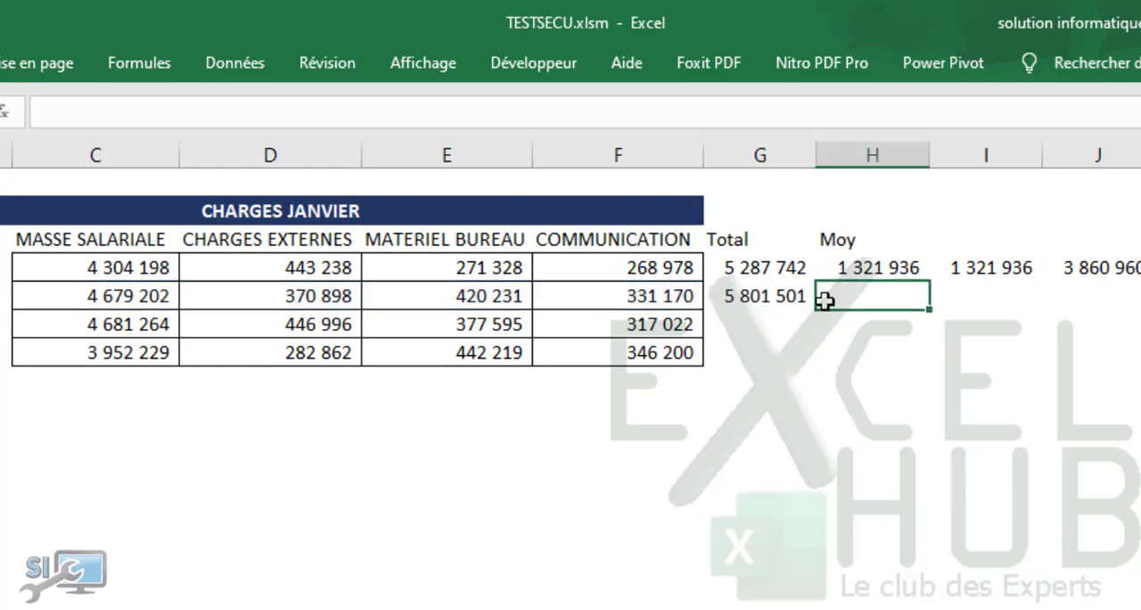
text(=moy)
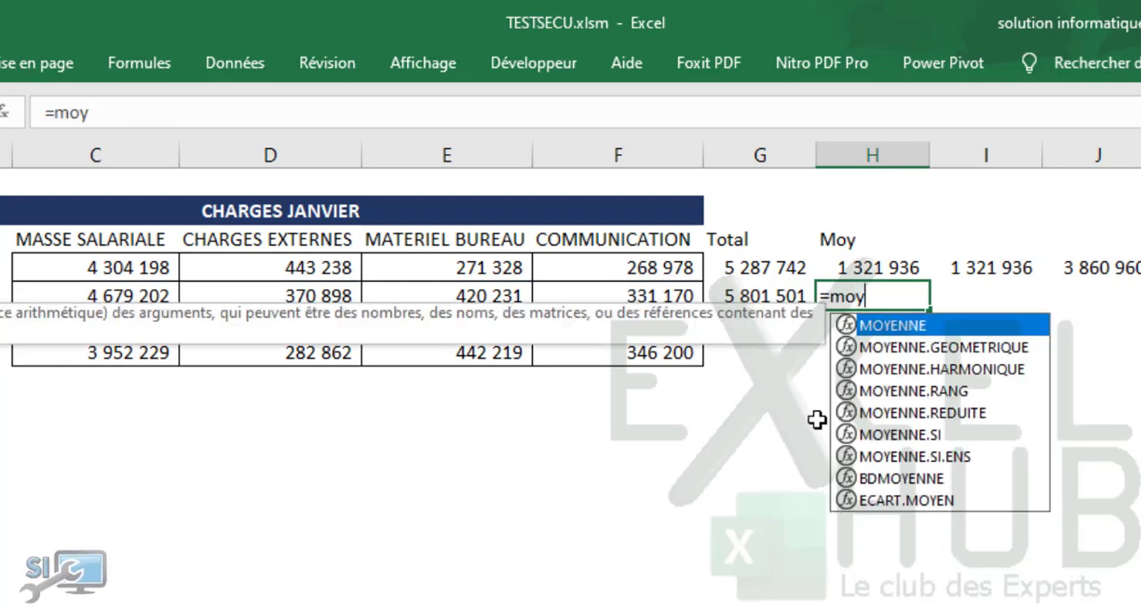
key(Tab)
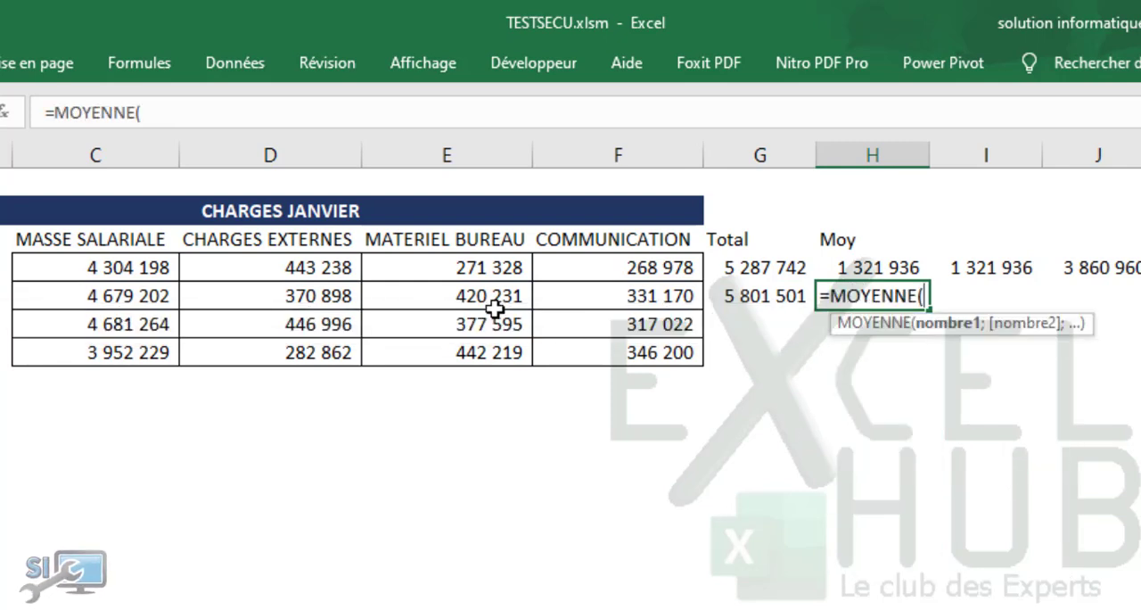
drag(117, 296, 660, 301)
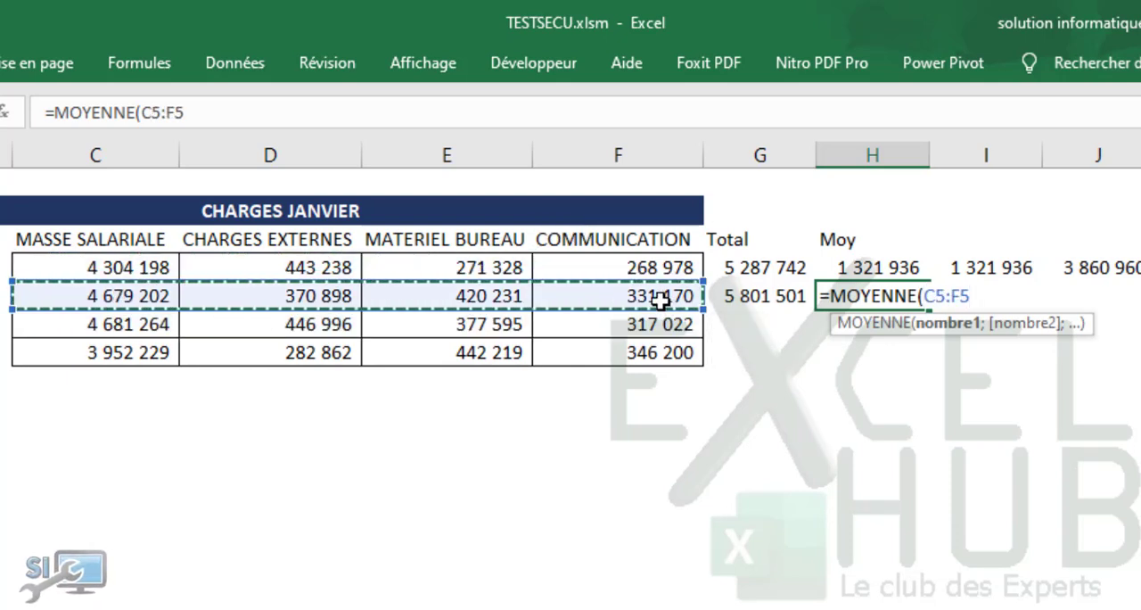
text())
key(Return)
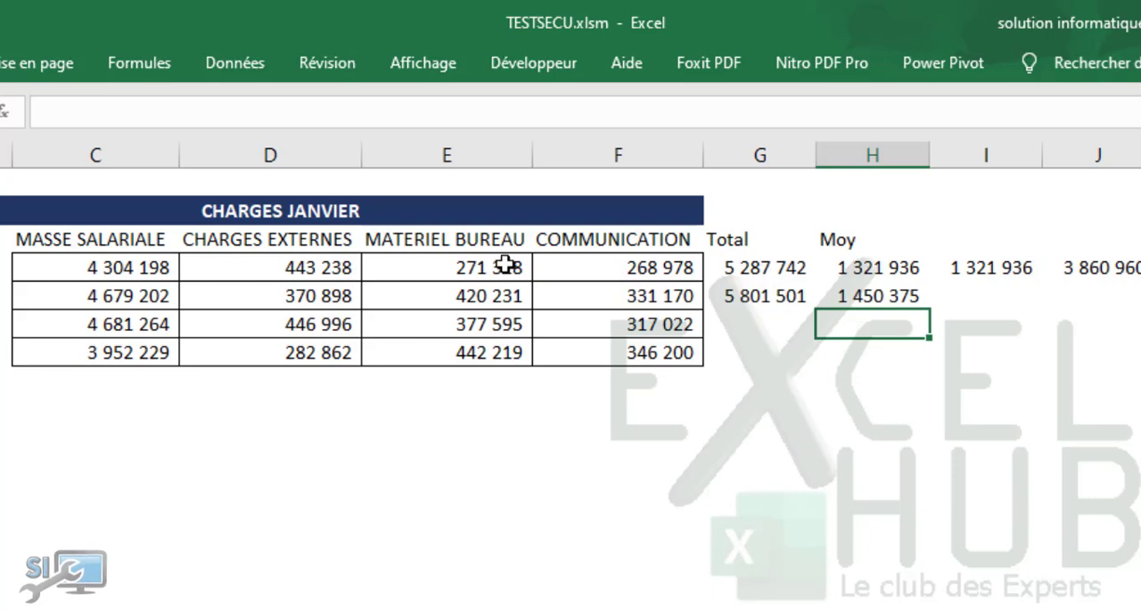
Step: Calculate the DIRECTION average in cell K4 with the MOYENNE function over C4:F4
click(979, 174)
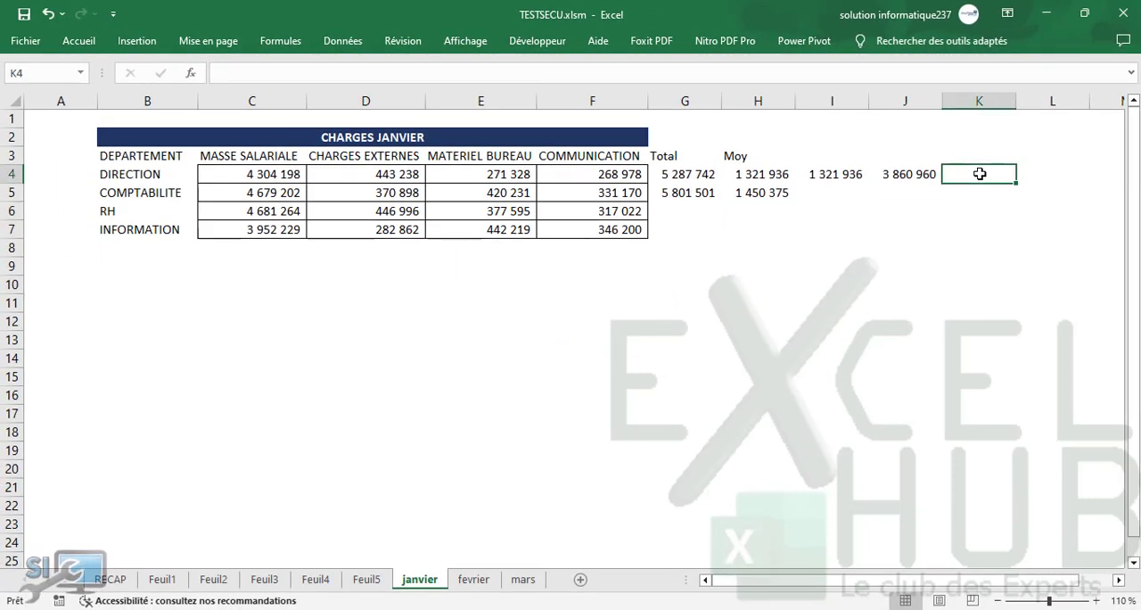
text(=)
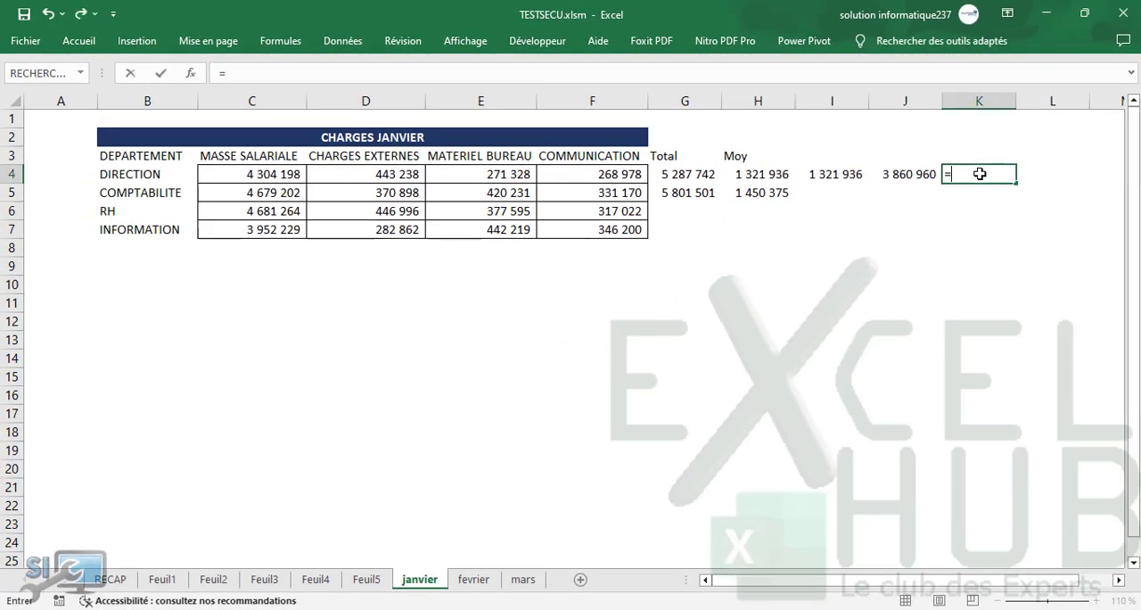
text(moyr)
key(BackSpace)
key(Tab)
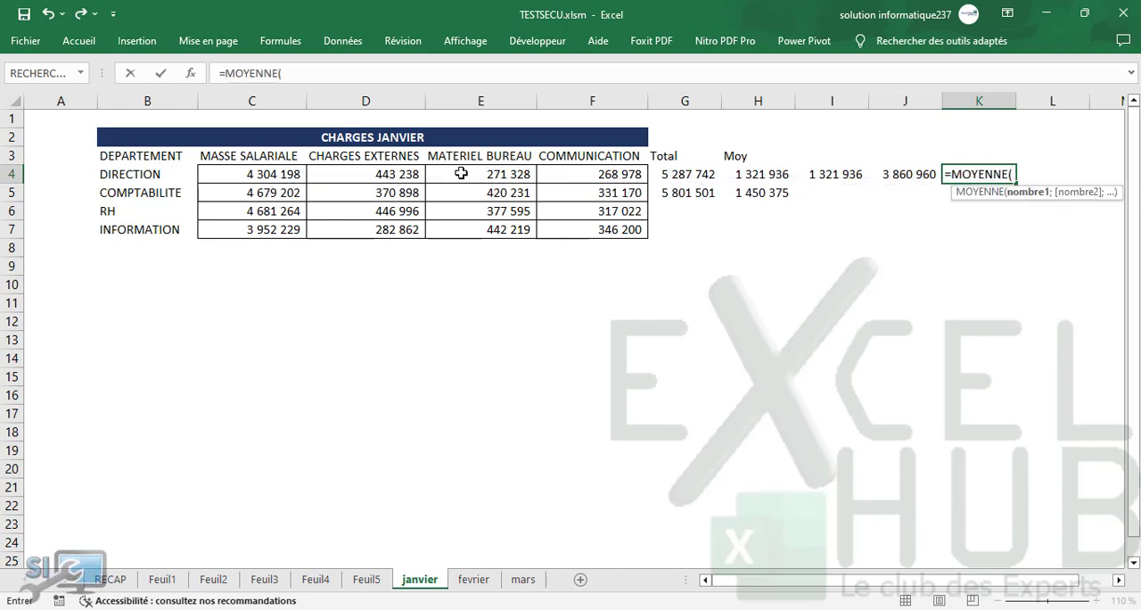
drag(274, 176, 613, 174)
key(Return)
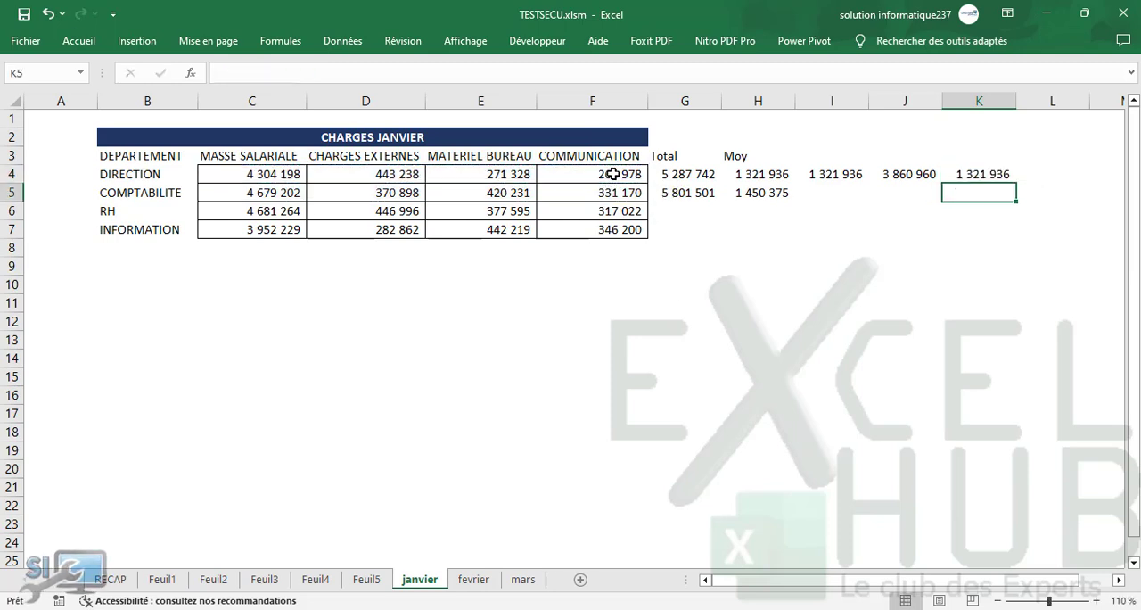
Step: Compare the formulas behind the DIRECTION averages in cells K4 and I4
click(987, 174)
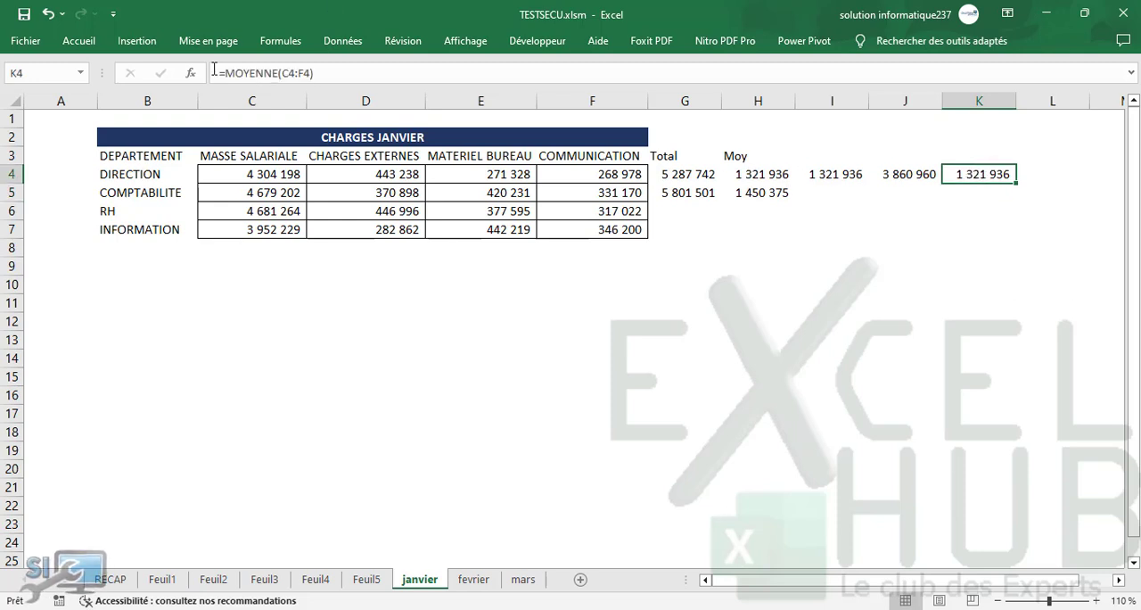
click(835, 174)
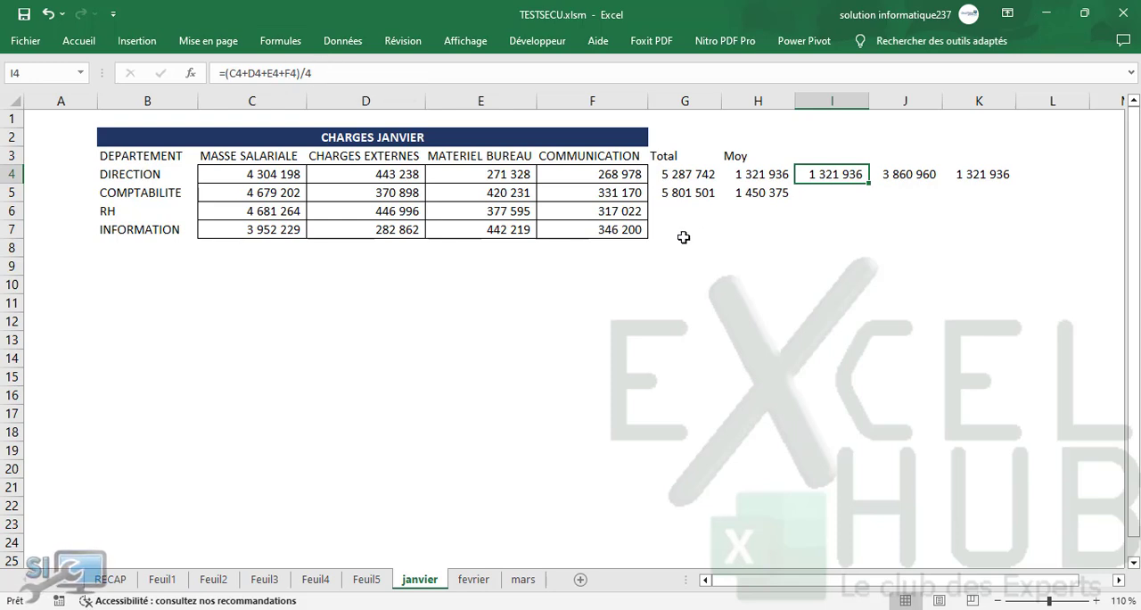
click(670, 210)
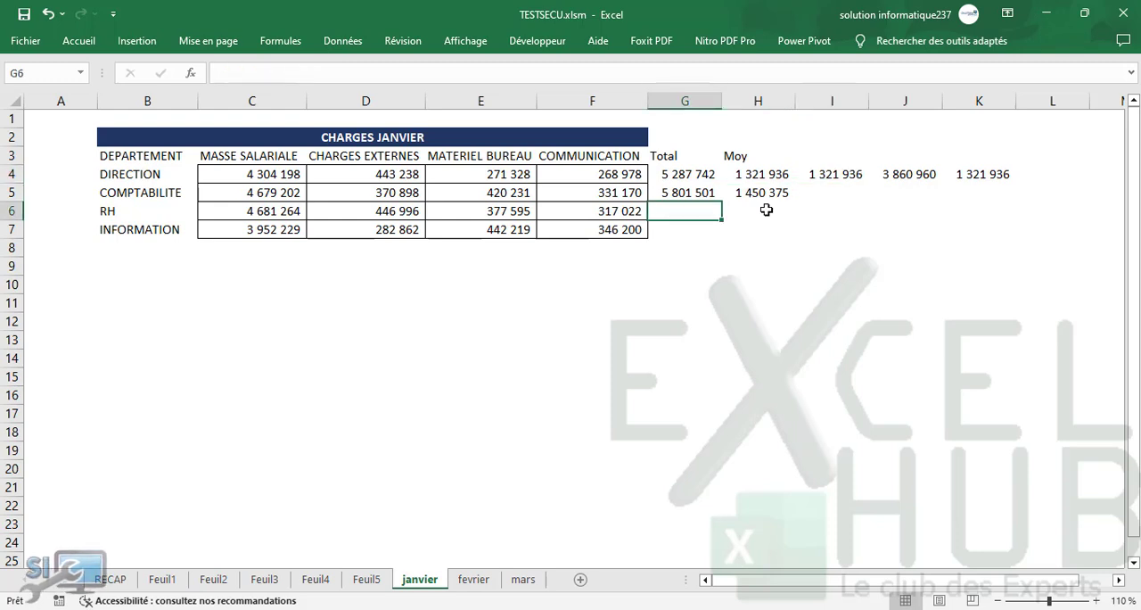
click(823, 193)
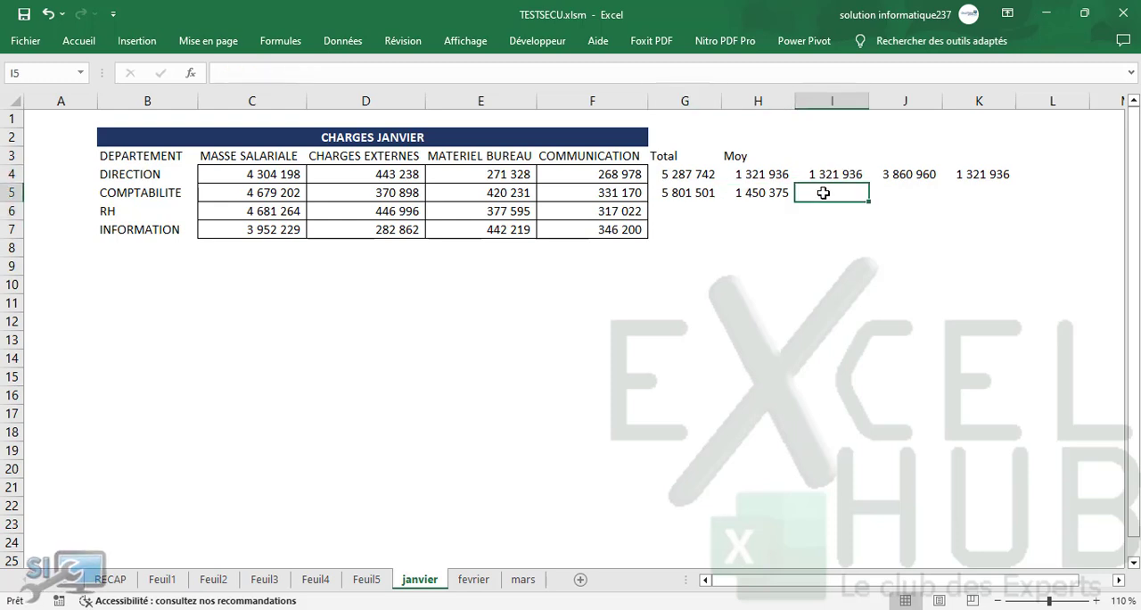
click(649, 305)
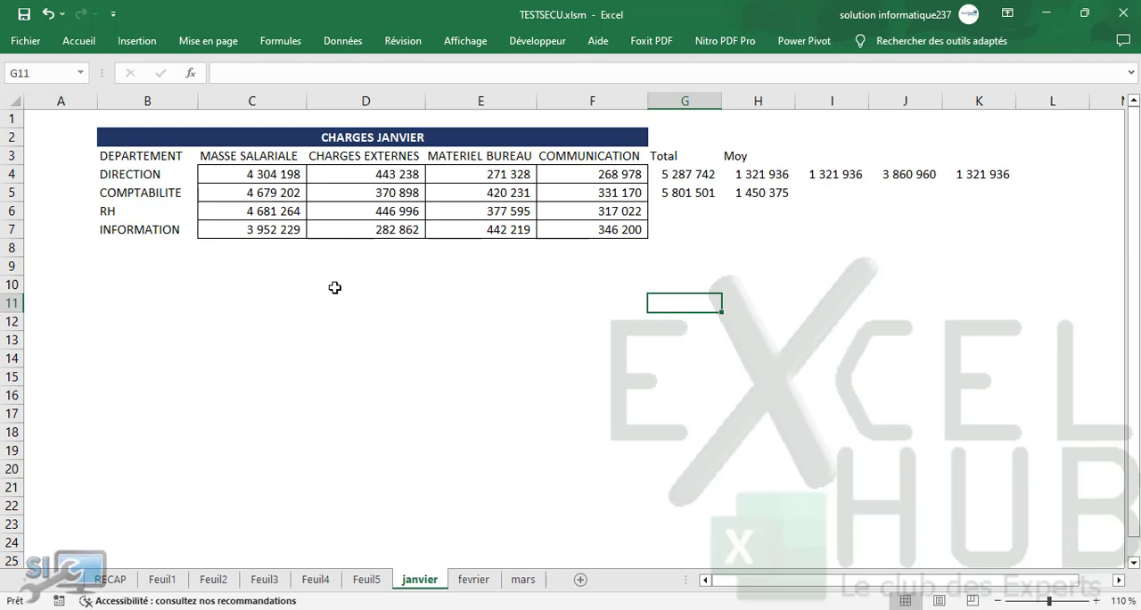
click(222, 263)
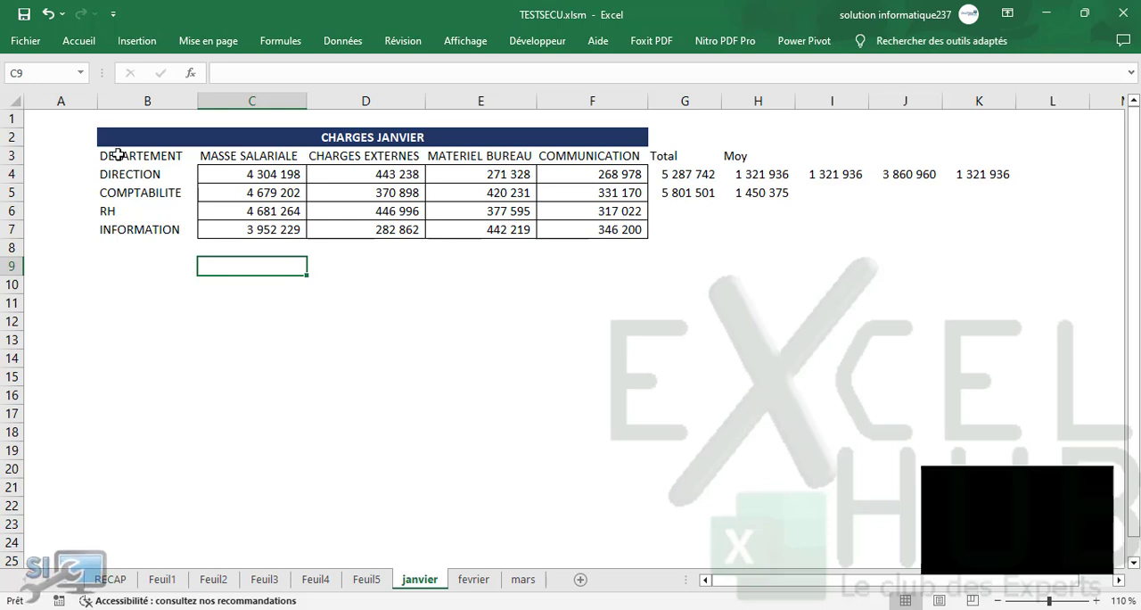
Step: Enter the multiplier 4 in cell A4, beside the DIRECTION label
click(62, 173)
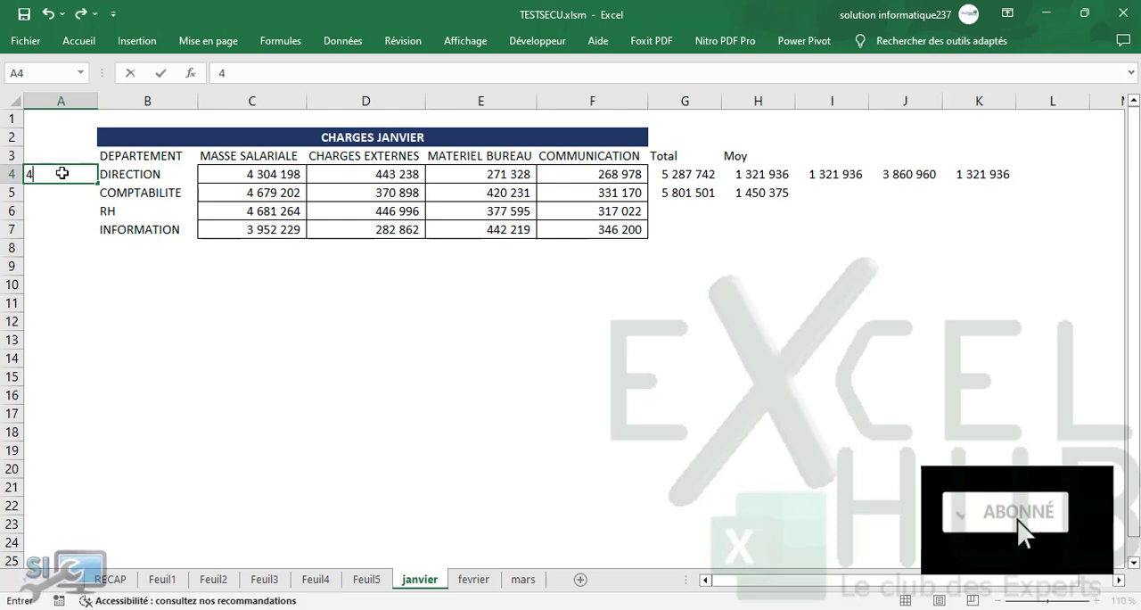
text(4)
key(Return)
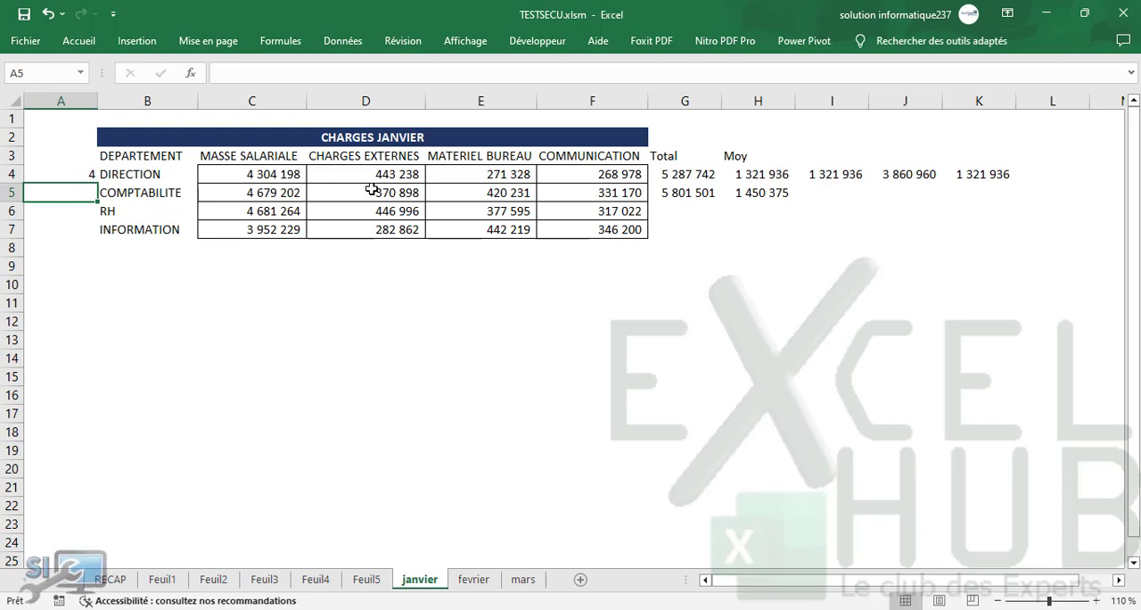
Step: Multiply the DIRECTION payroll by the value in A4 in cell C10 with the formula =C4*A4
click(240, 293)
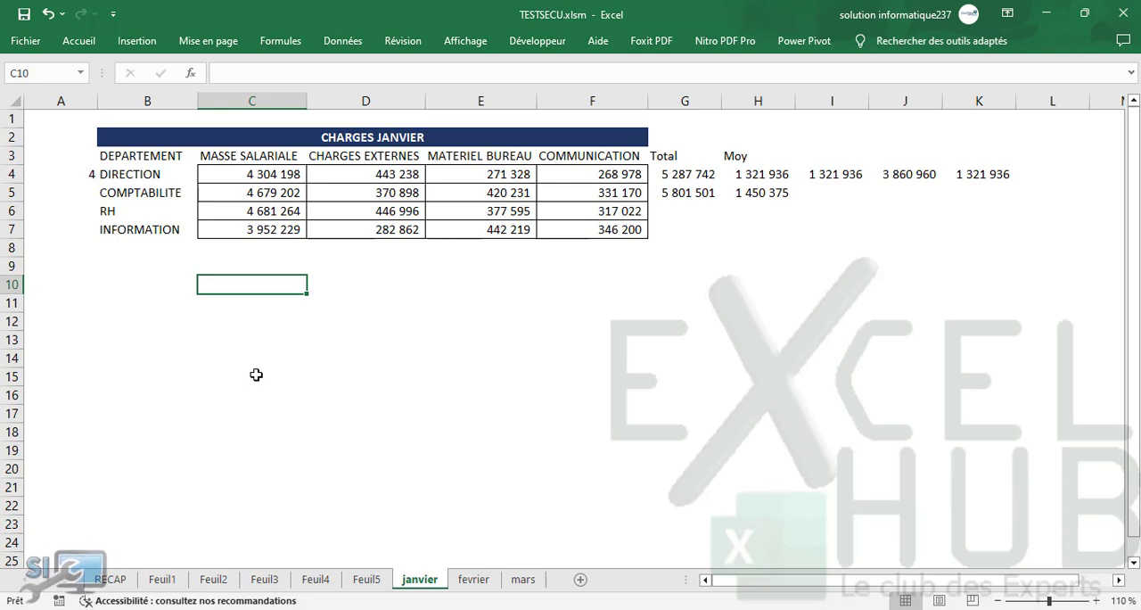
text(=)
click(228, 176)
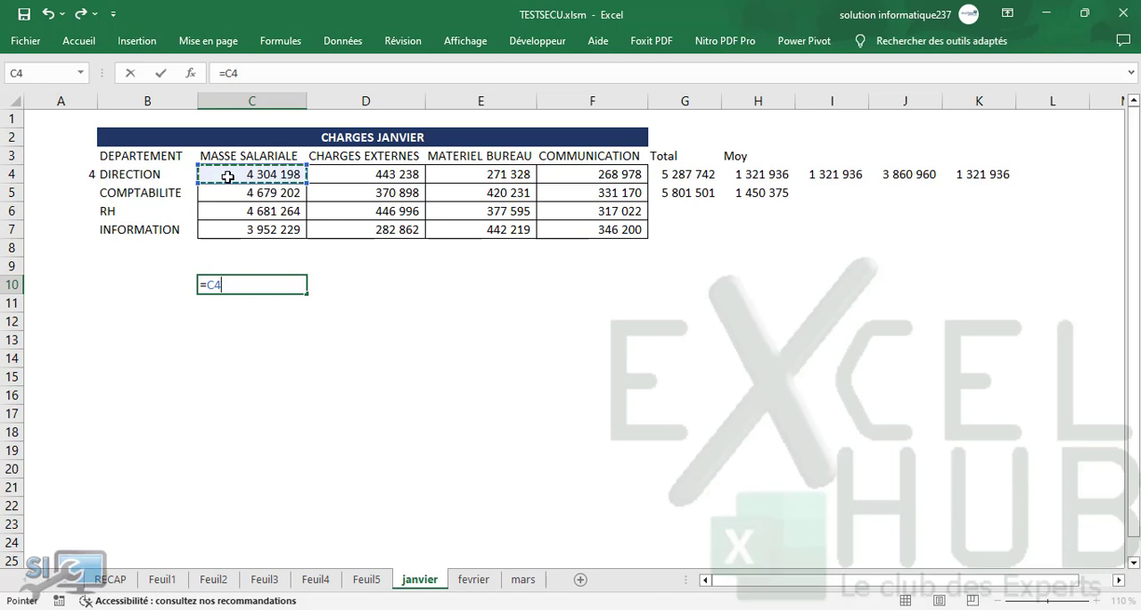
text(*)
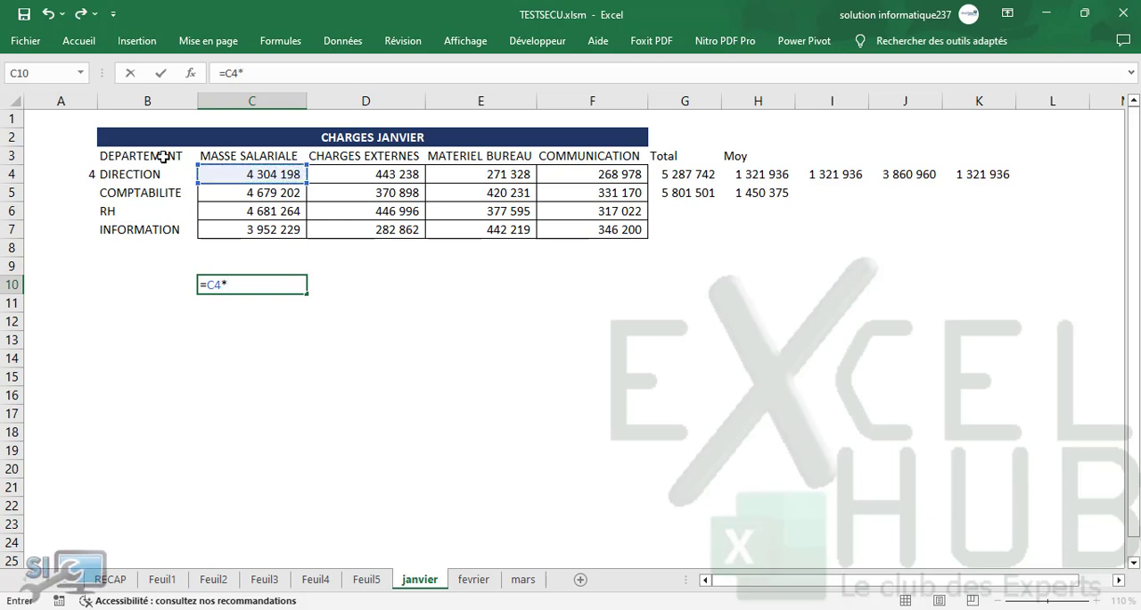
click(92, 175)
key(Return)
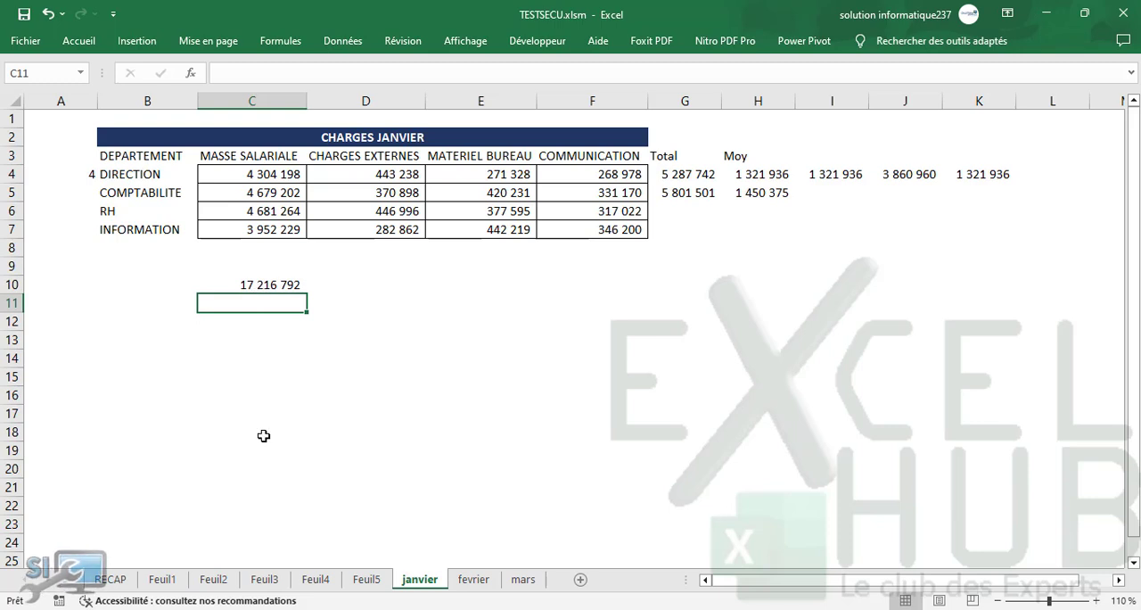
Step: Calculate the same product in cell C11 with the PRODUIT function, using C4 and A4 as arguments
text(=)
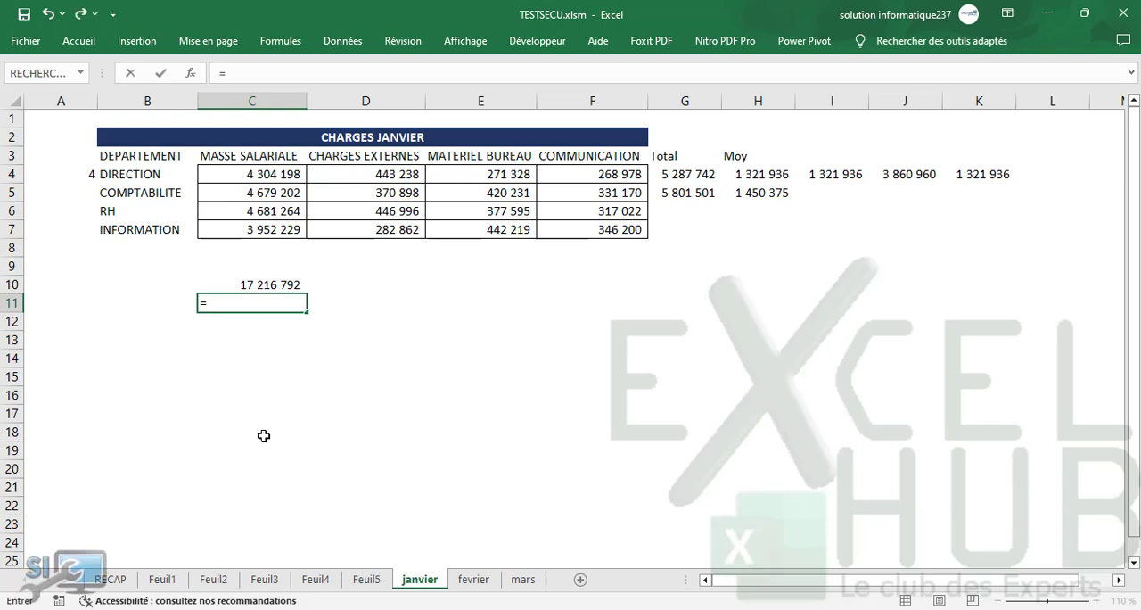
text(pro)
key(Down)
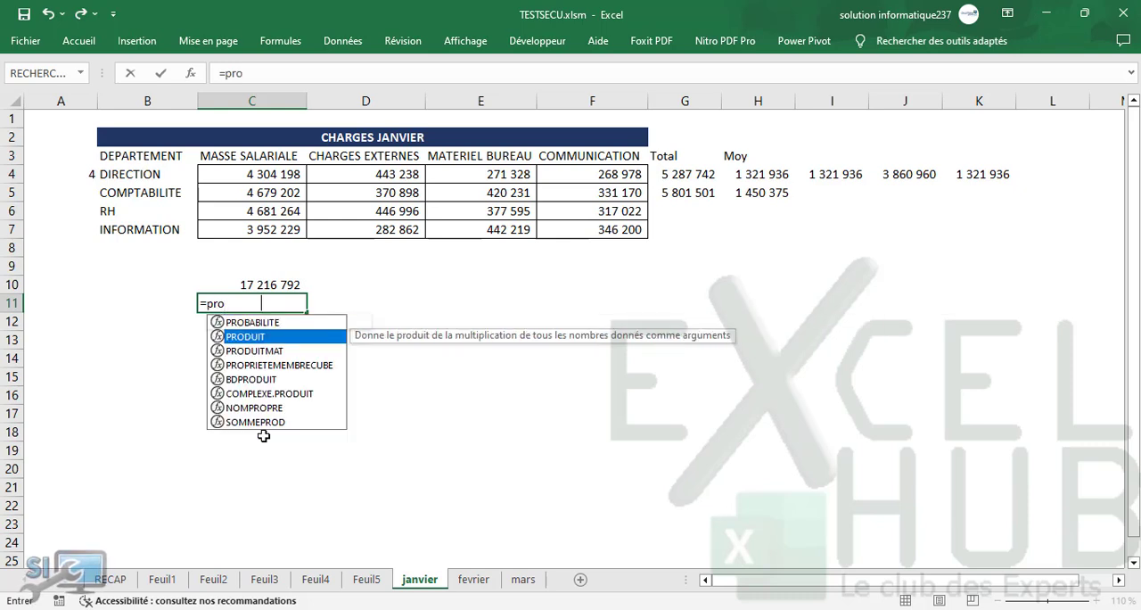
key(Tab)
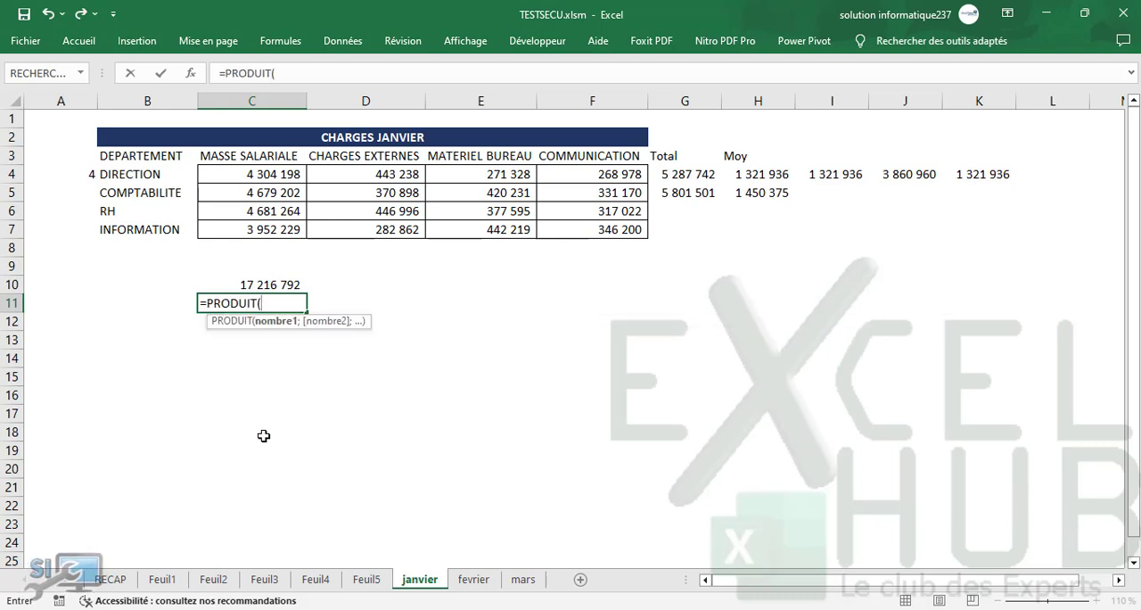
click(221, 174)
text(;)
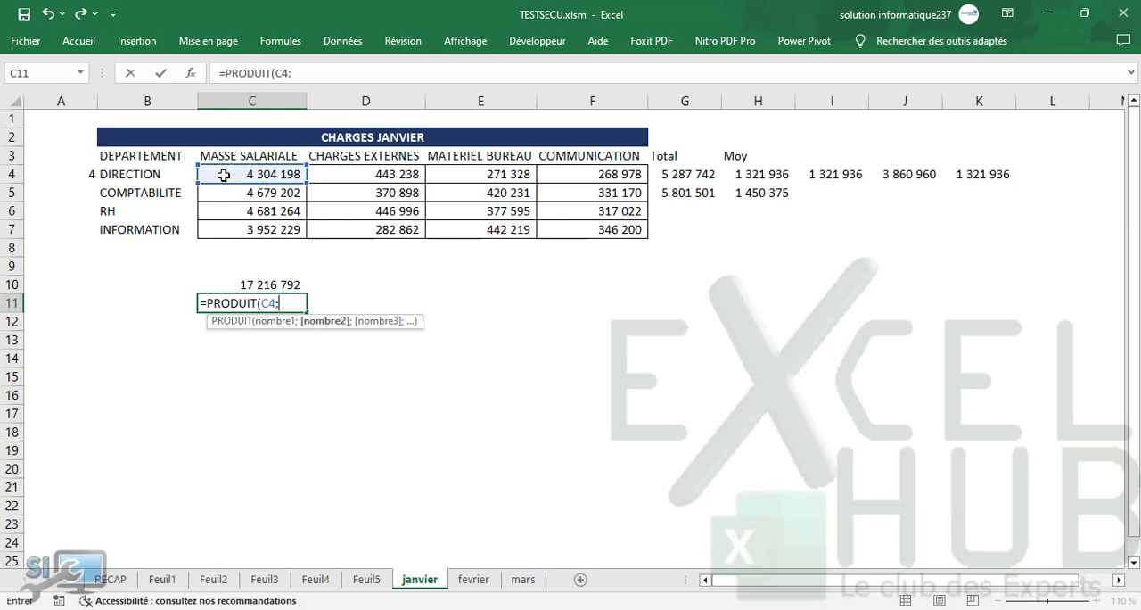
click(89, 172)
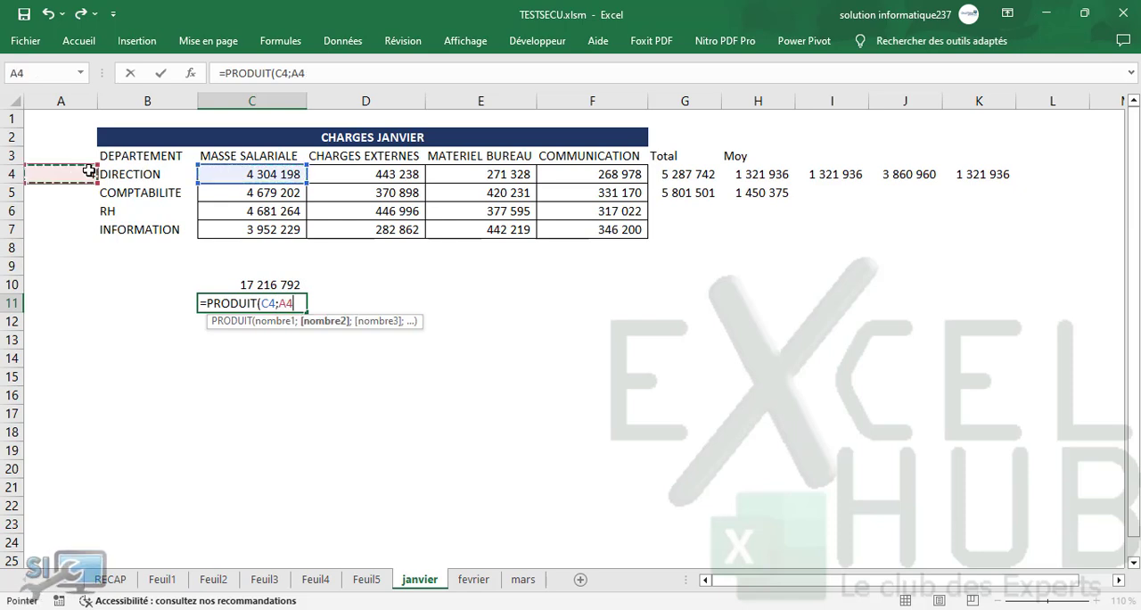
key(Return)
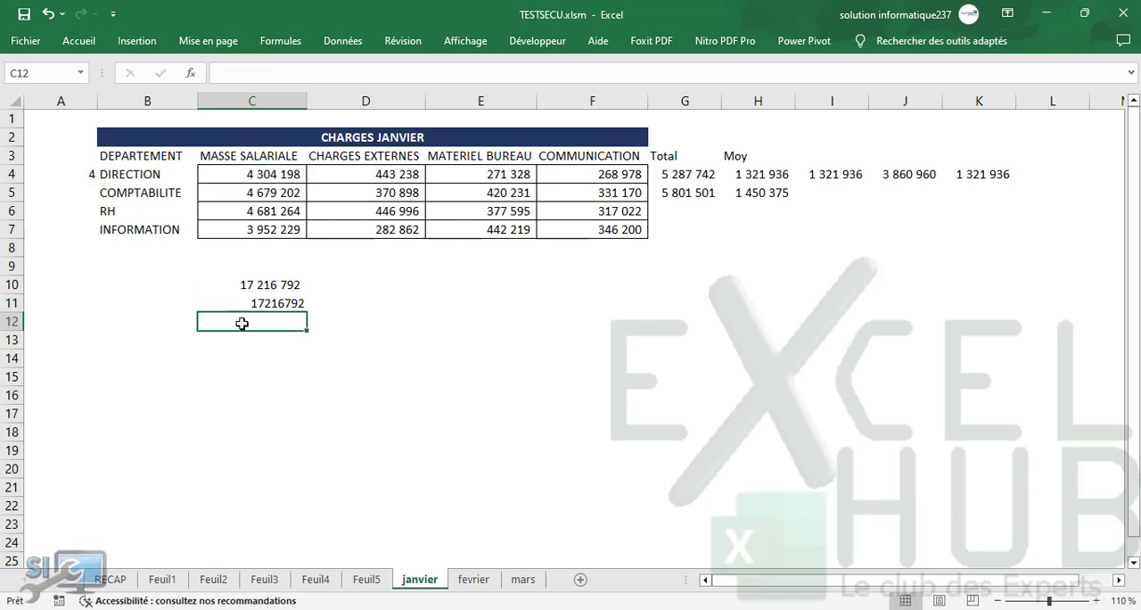
Step: Compare the formulas behind the two DIRECTION payroll products in cells C11 and C10
click(268, 302)
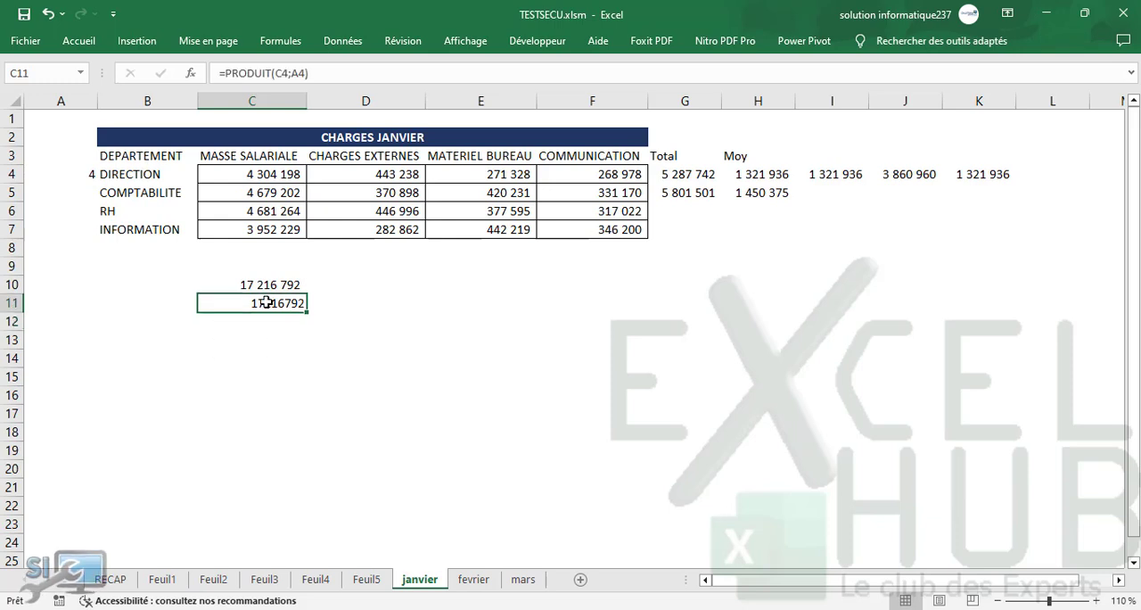
click(267, 286)
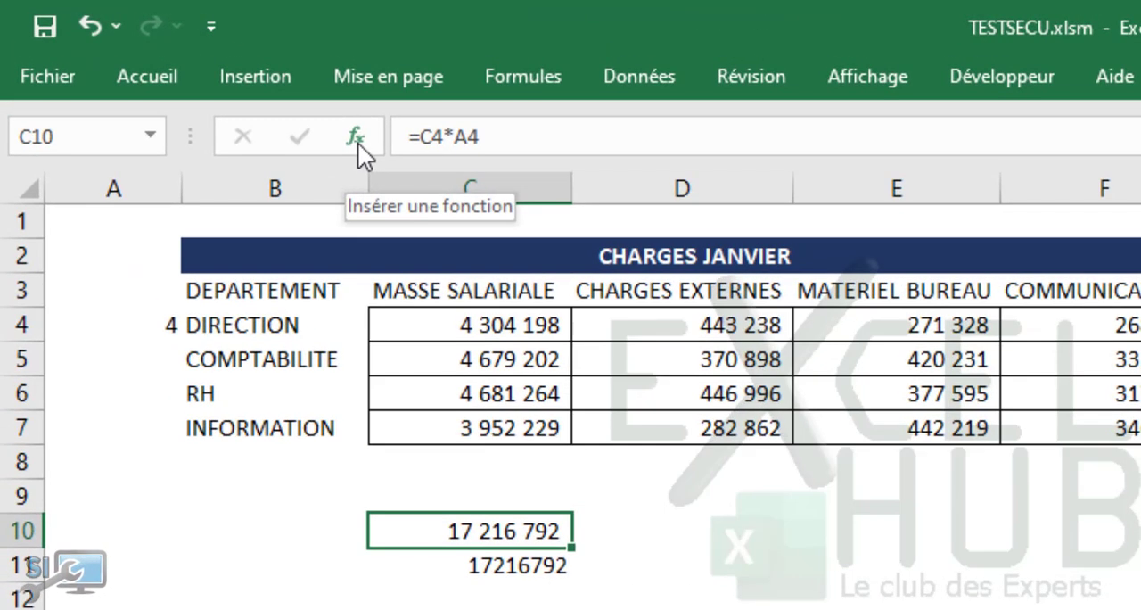
Step: Open the Insert Function dialog from cell C10 and browse the function list under the Toutes category
click(357, 139)
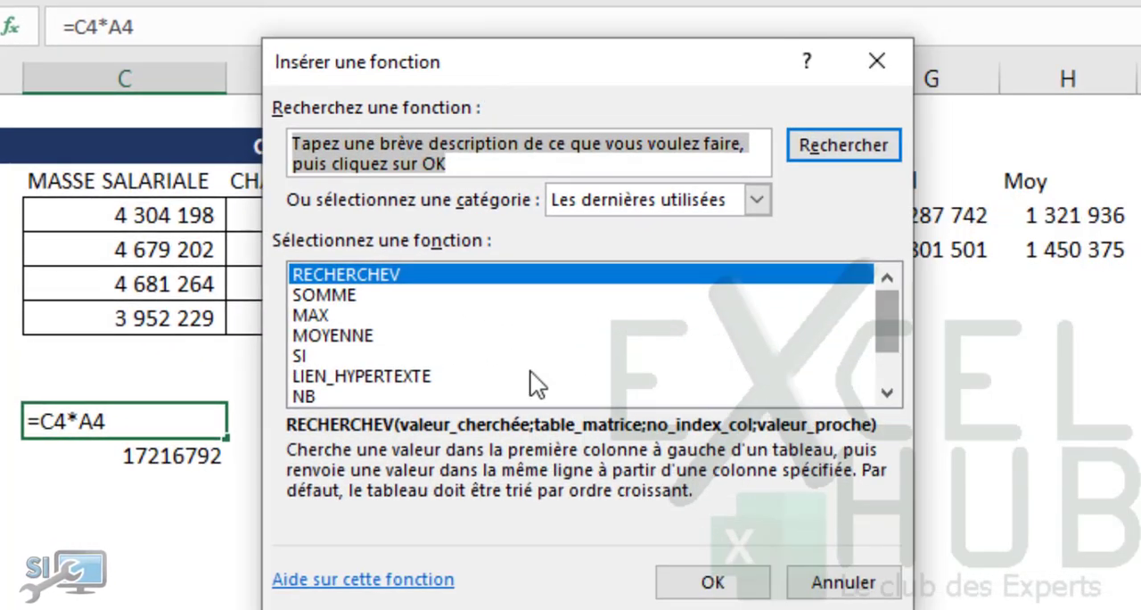
click(756, 202)
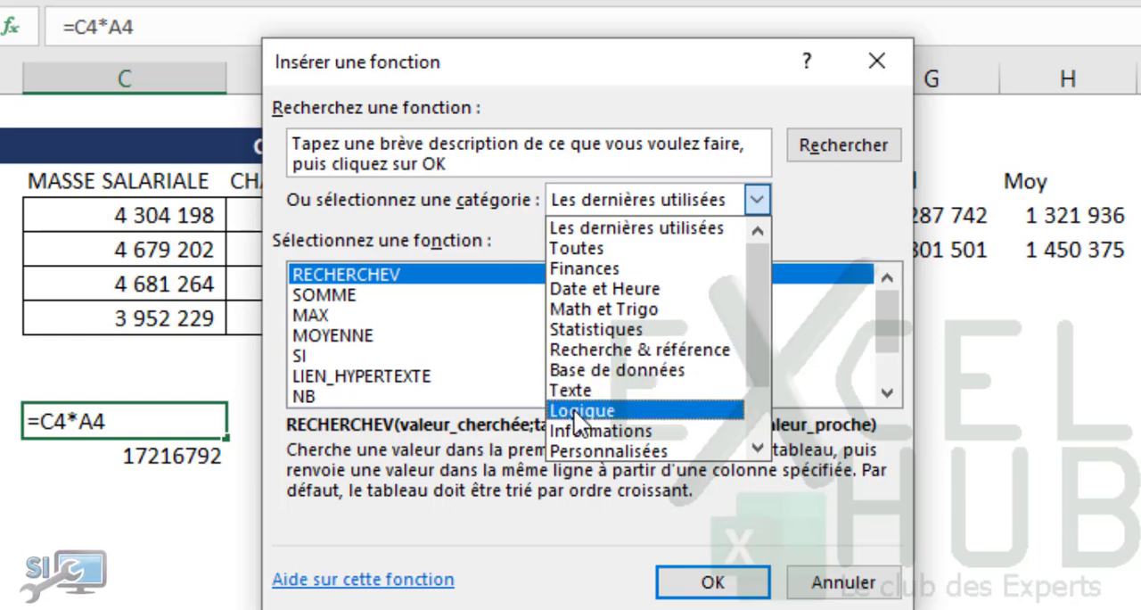
scroll(756, 308, down, 1)
scroll(748, 303, up, 1)
click(584, 252)
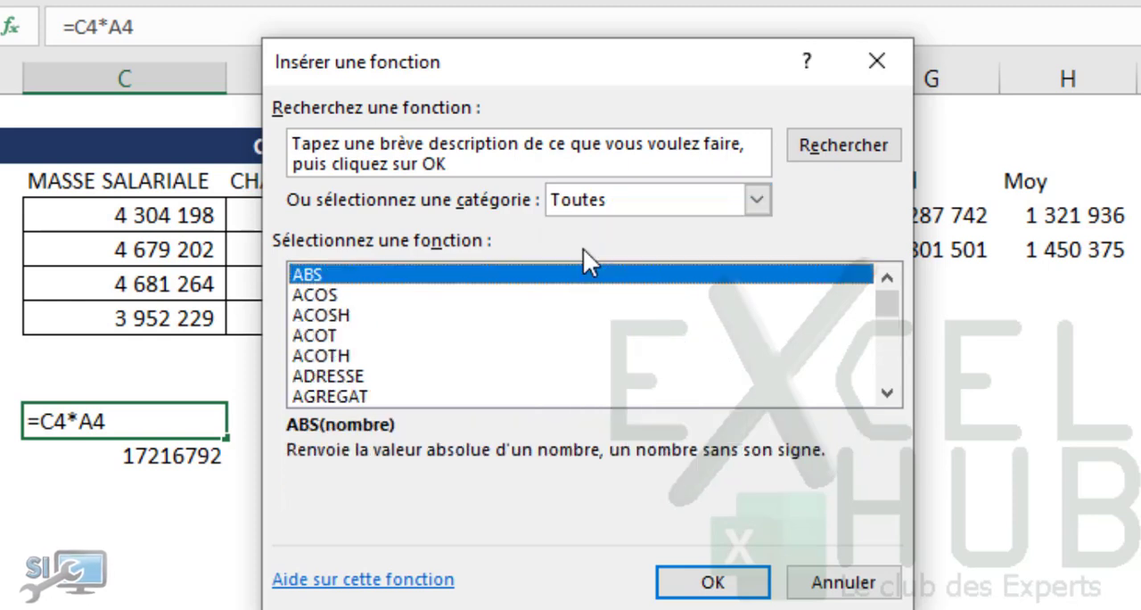
drag(885, 302, 851, 217)
Step: List the Date et Heure functions and select DATE to view its syntax and description
click(756, 199)
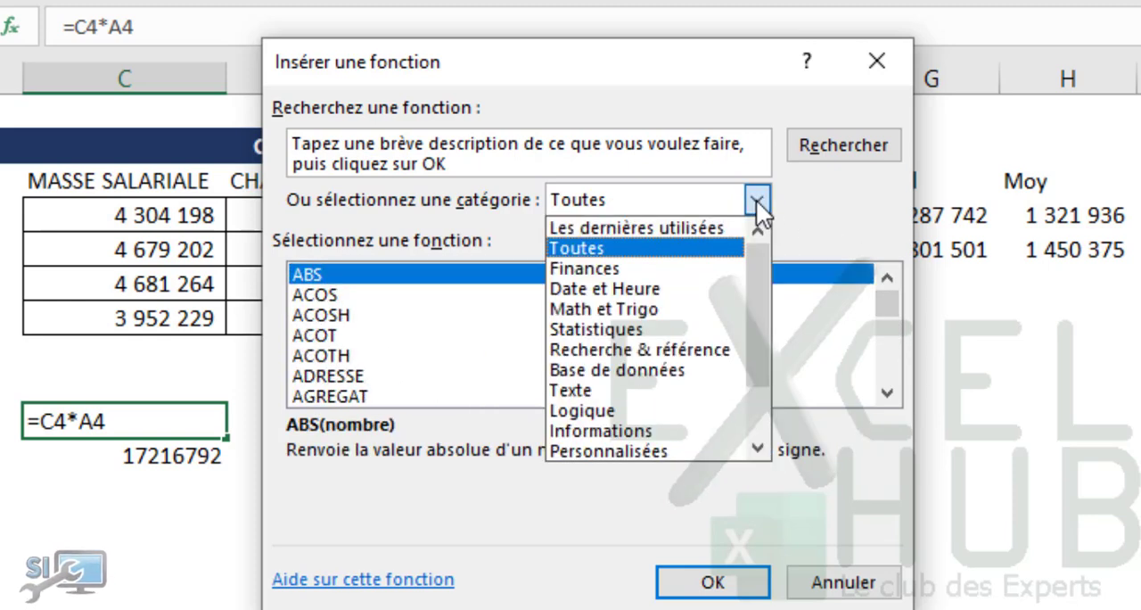
click(594, 289)
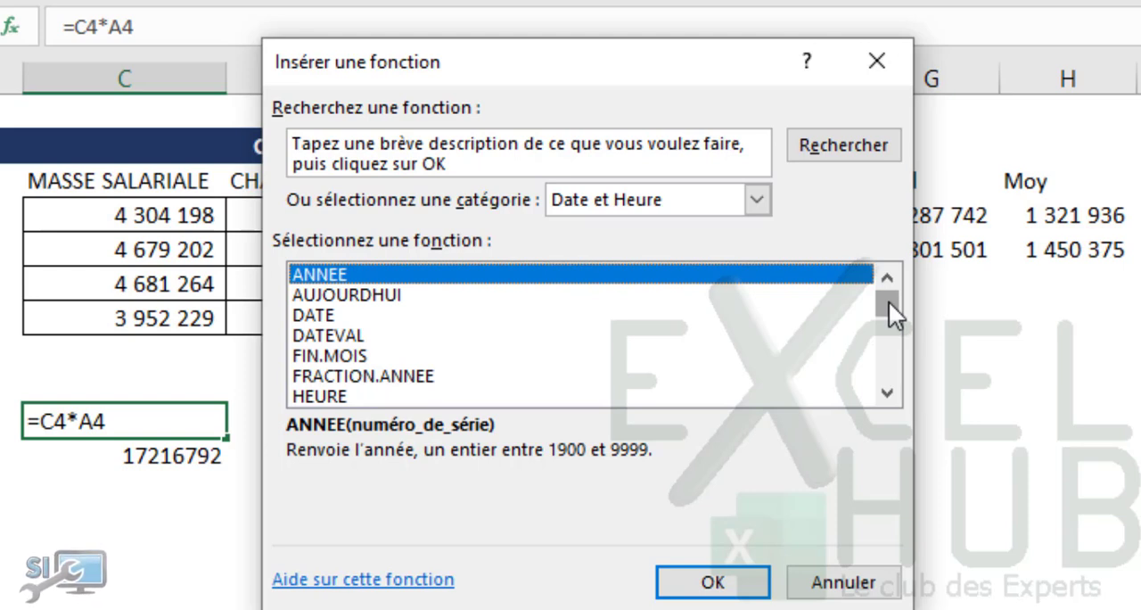
click(303, 316)
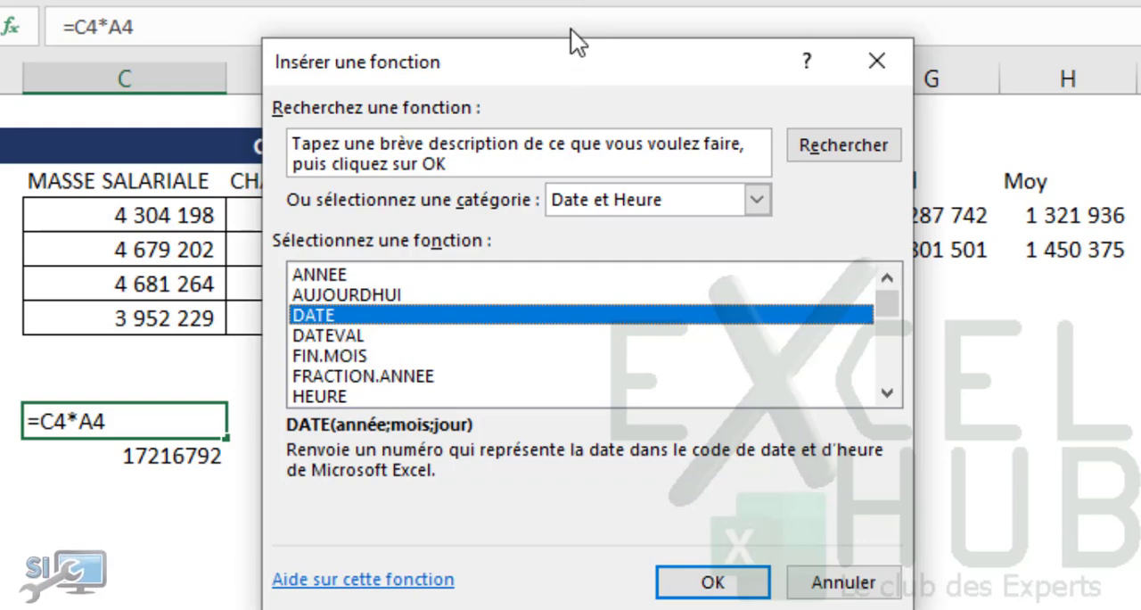
Step: Move the Insert Function dialog aside so that it uncovers the CHARGES JANVIER table
drag(599, 56, 1117, 148)
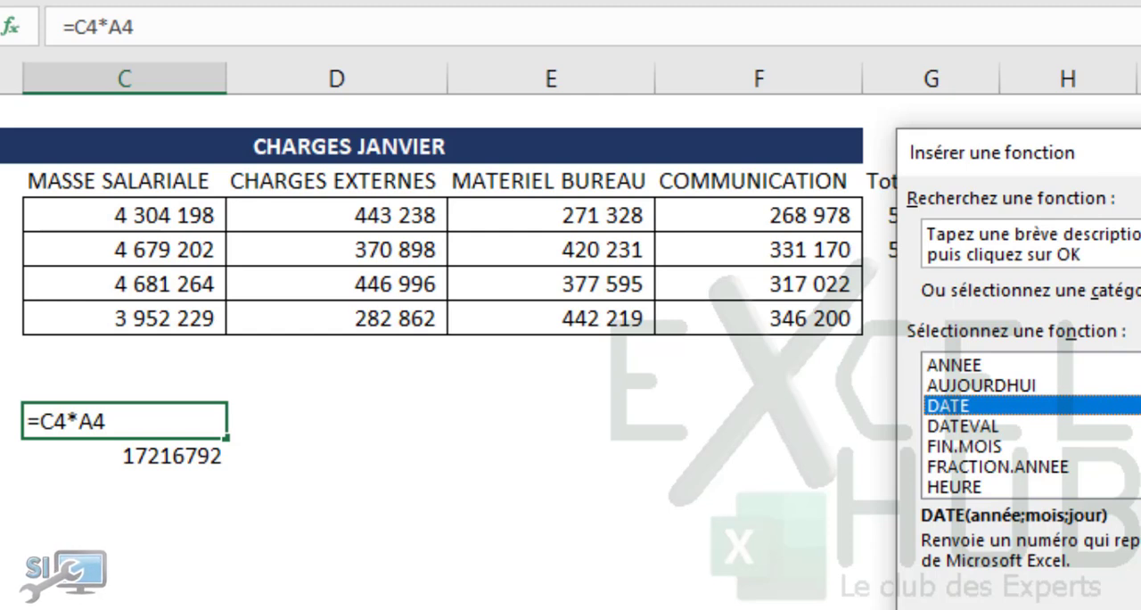
drag(1117, 150, 1106, 148)
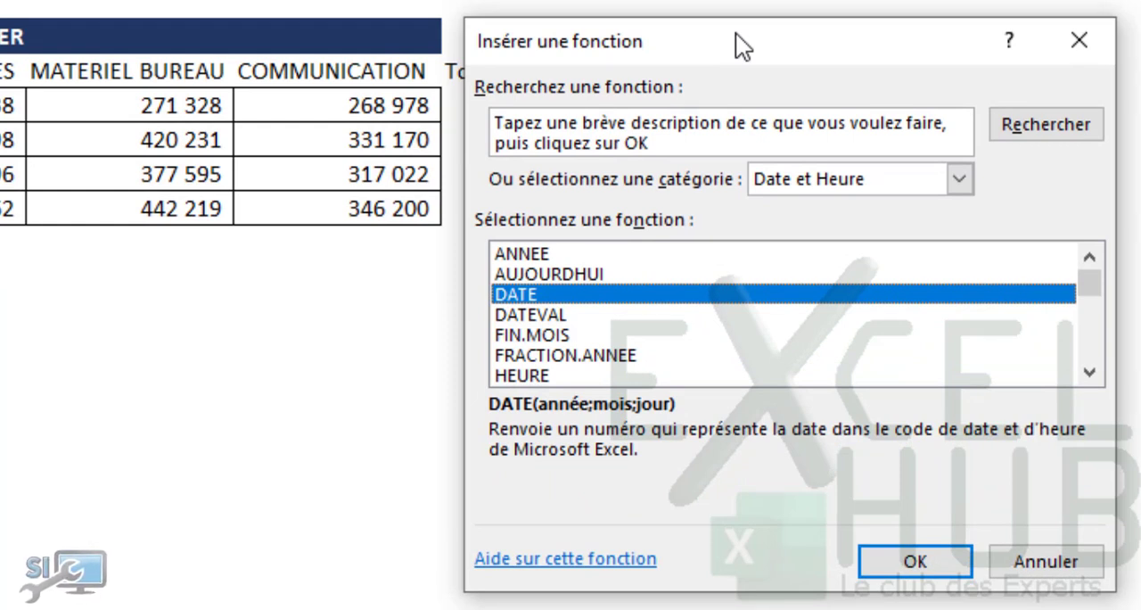
drag(736, 34, 726, 34)
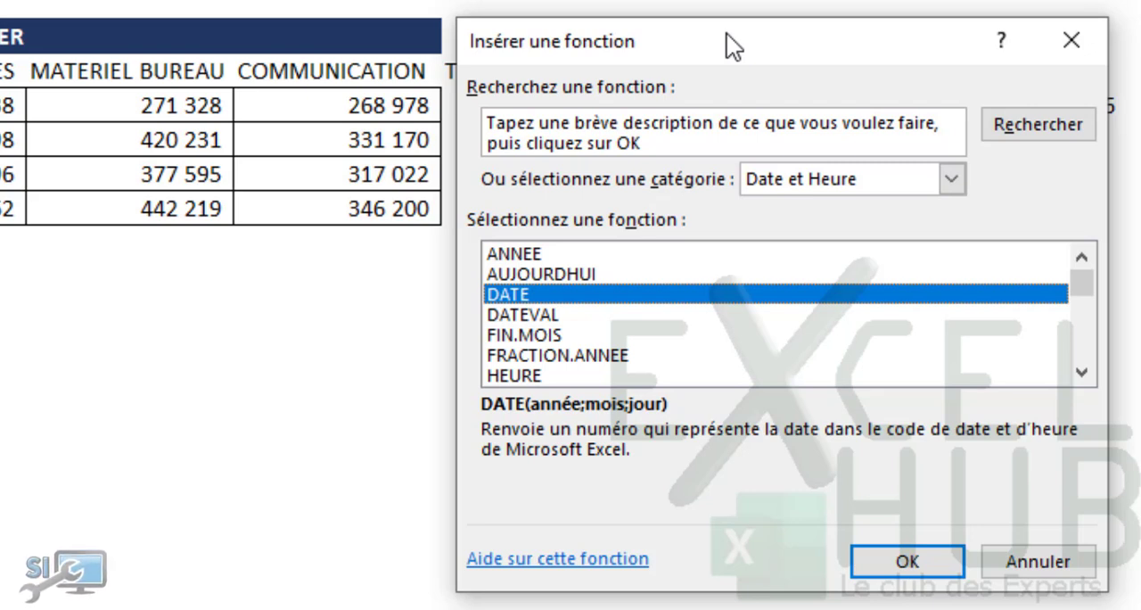
mouse_move(795, 39)
mouse_down()
mouse_move(820, 40)
mouse_move(795, 36)
mouse_move(793, 54)
mouse_up()
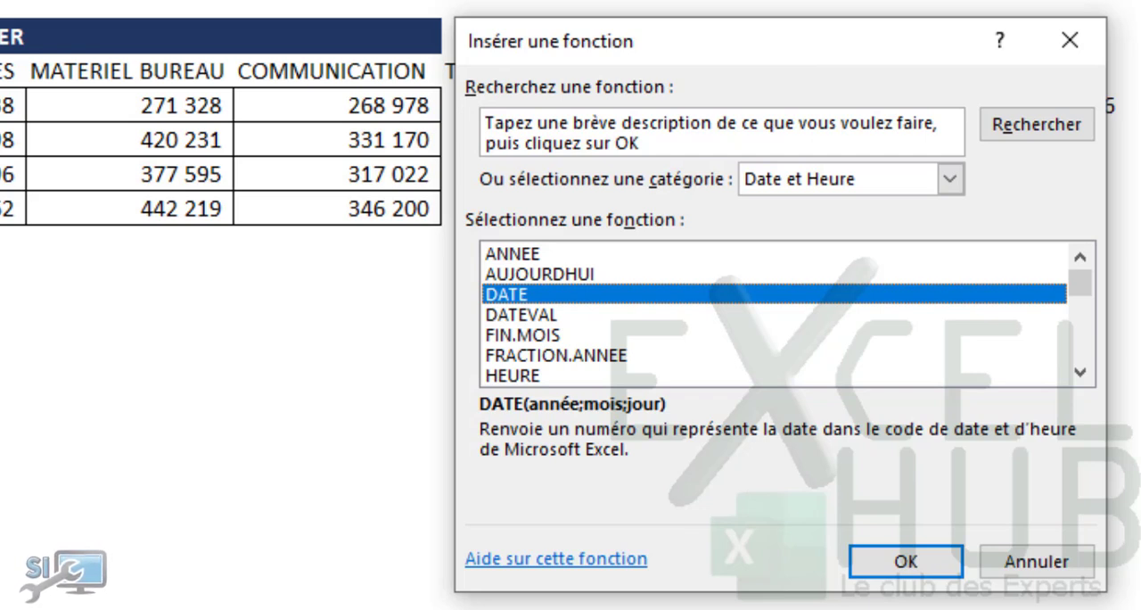
click(309, 608)
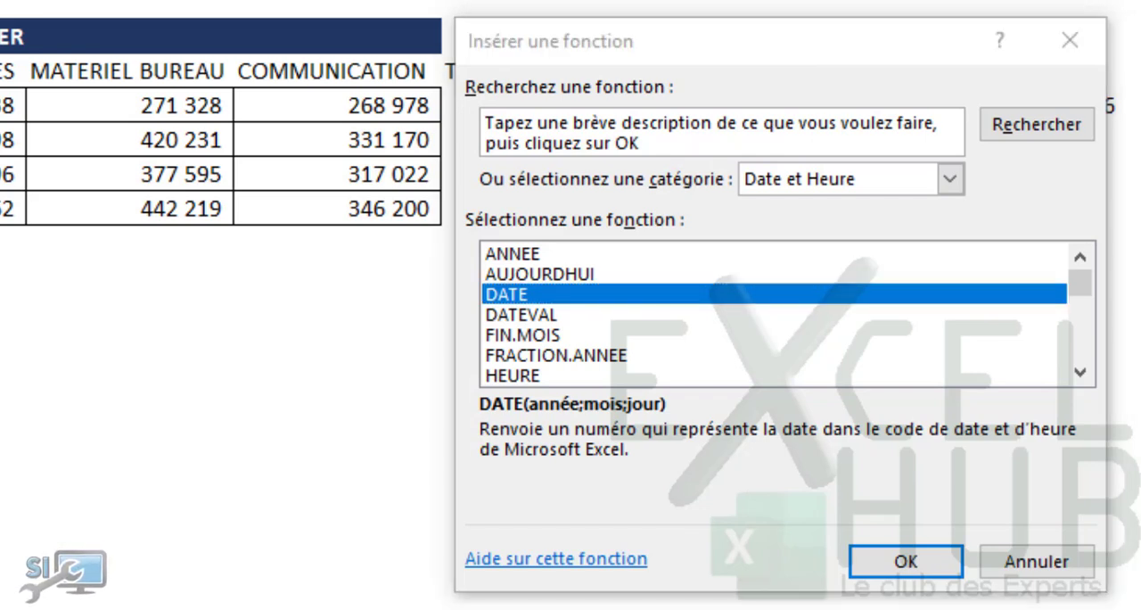